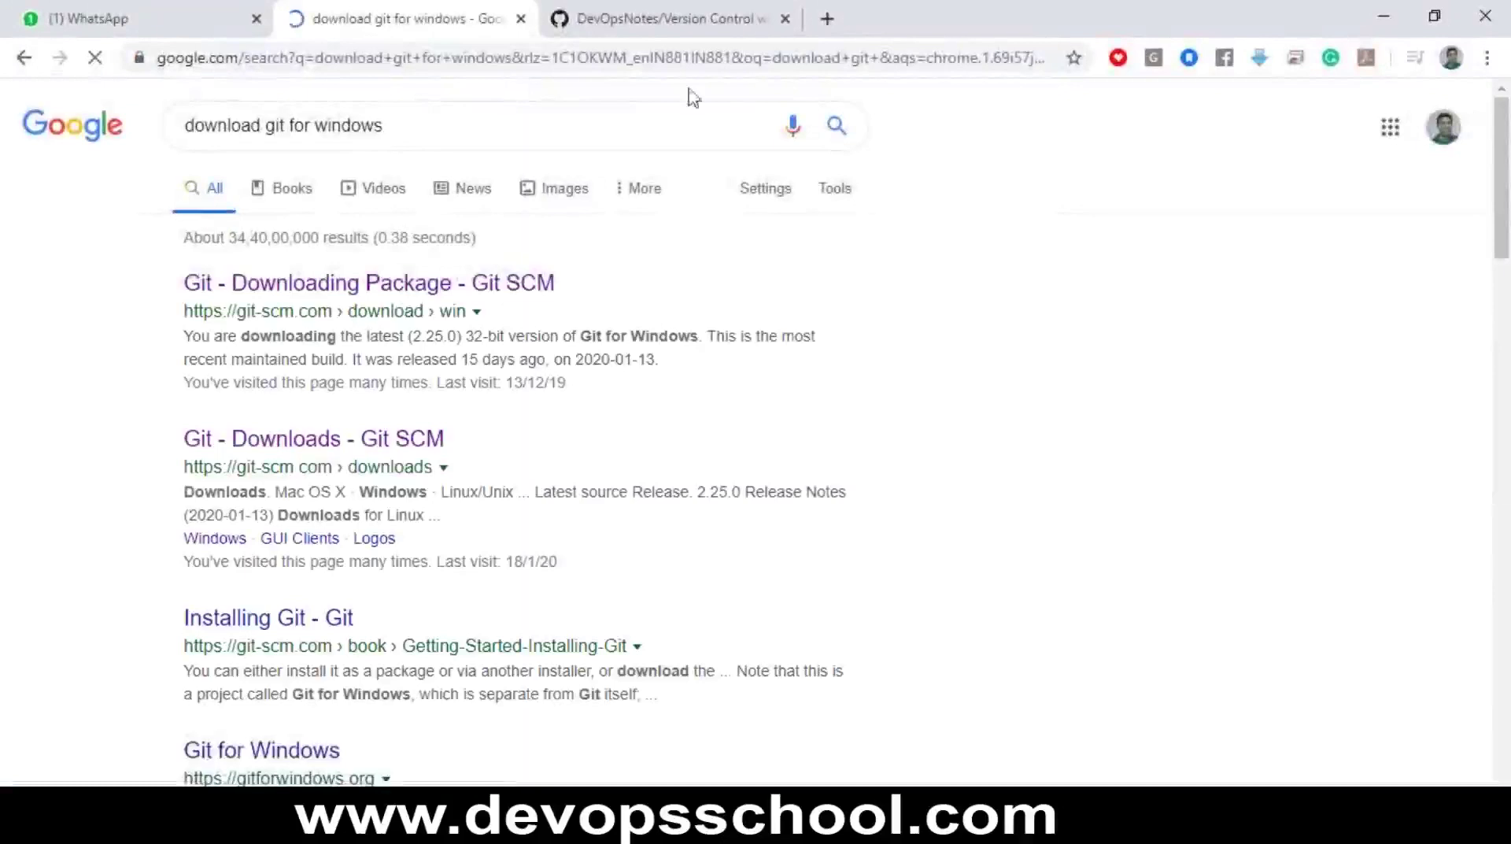
Open the Git for Windows download page on git-scm.com from the search results
{"action": "left_click", "coordinate": [384, 297]}
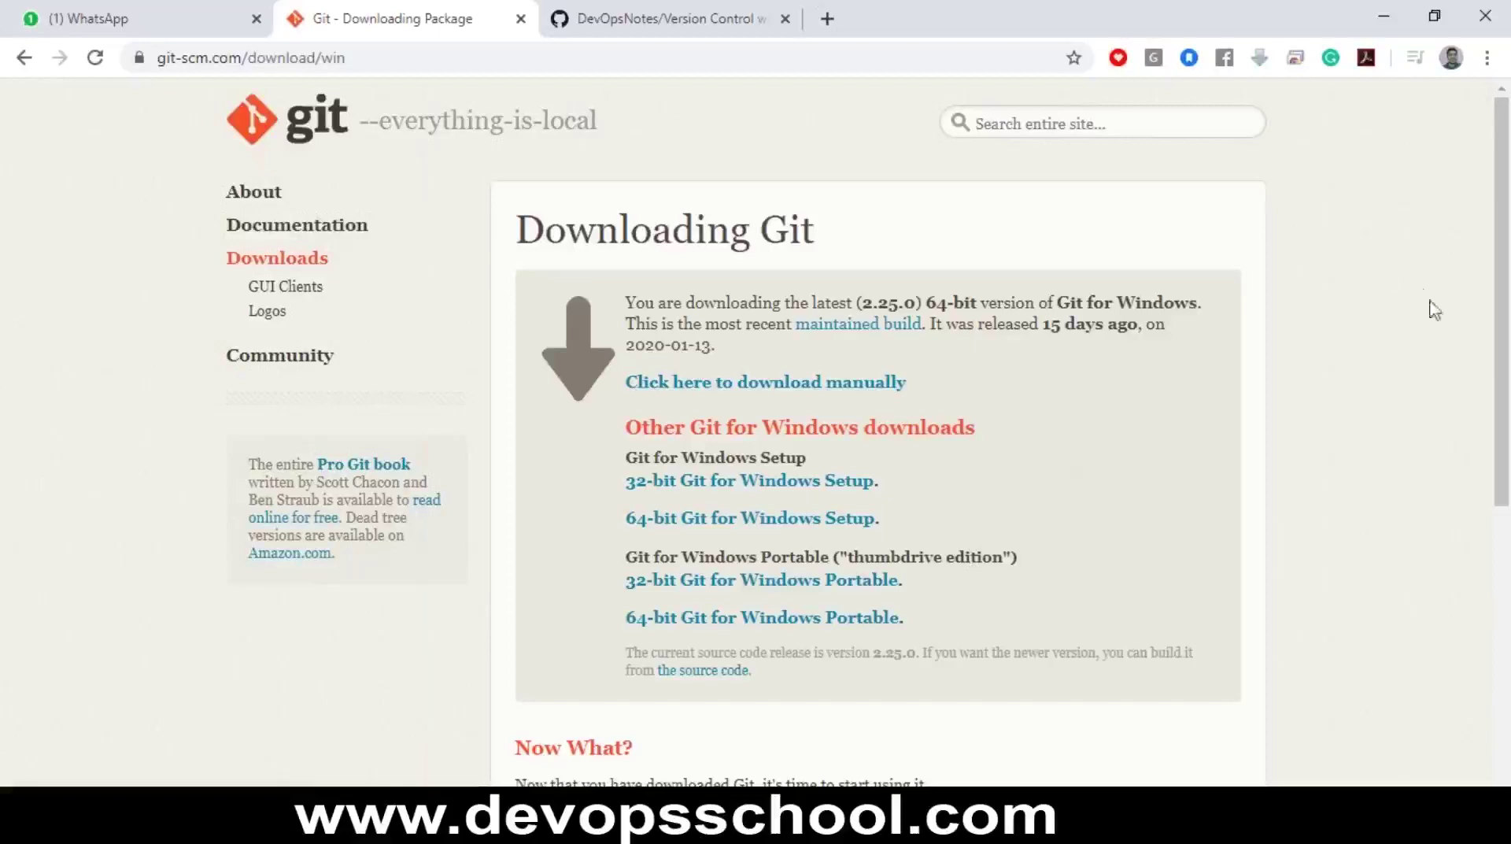
{"action": "left_click_drag", "start_coordinate": [1503, 380], "coordinate": [1503, 379]}
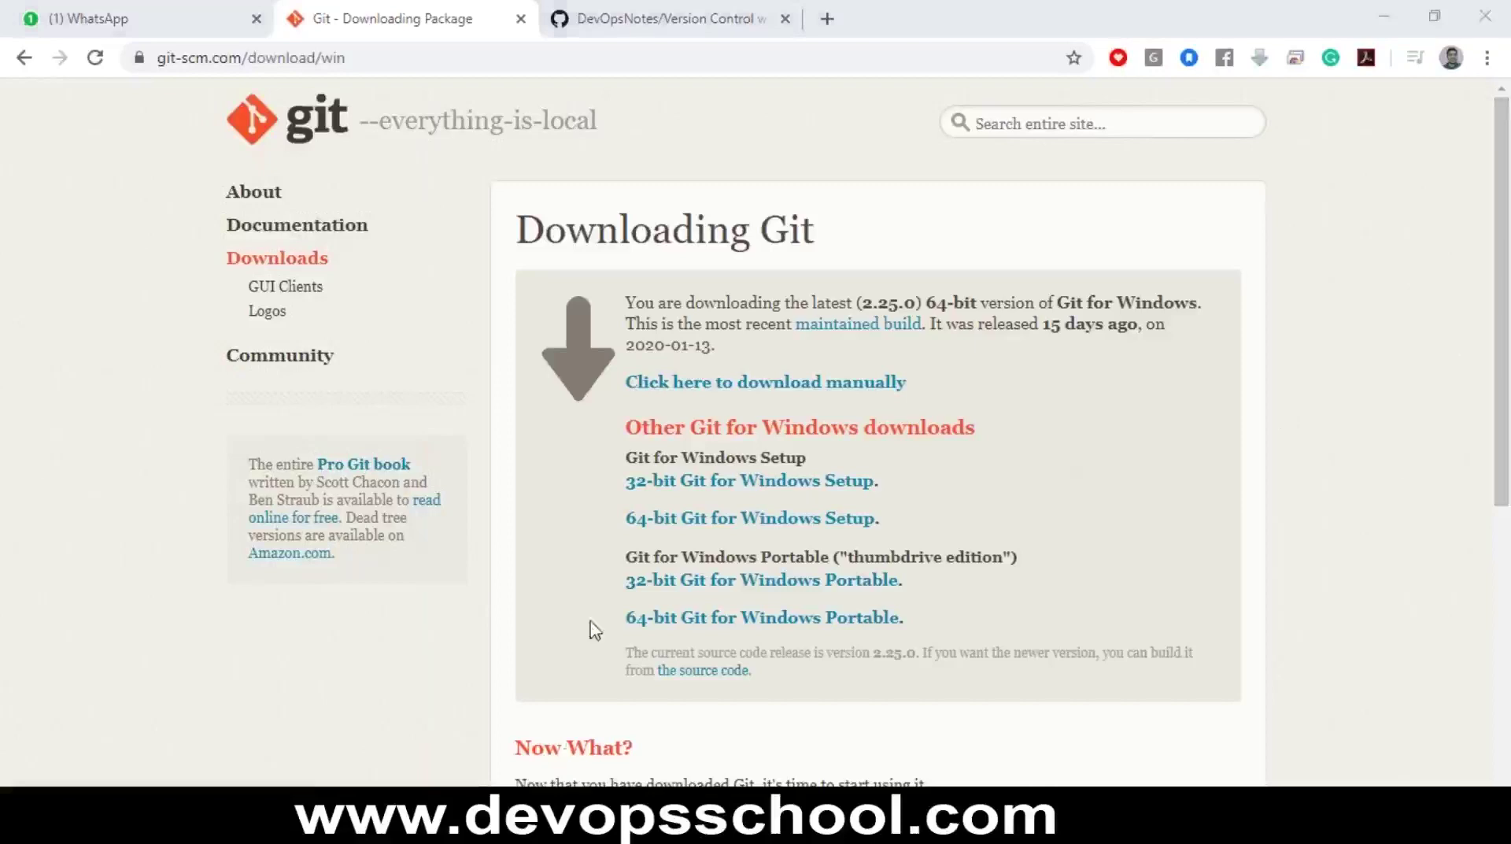
Switch to File Explorer and check the Git options offered for the Local Disk (F:) folder
{"action": "key", "text": "super+e"}
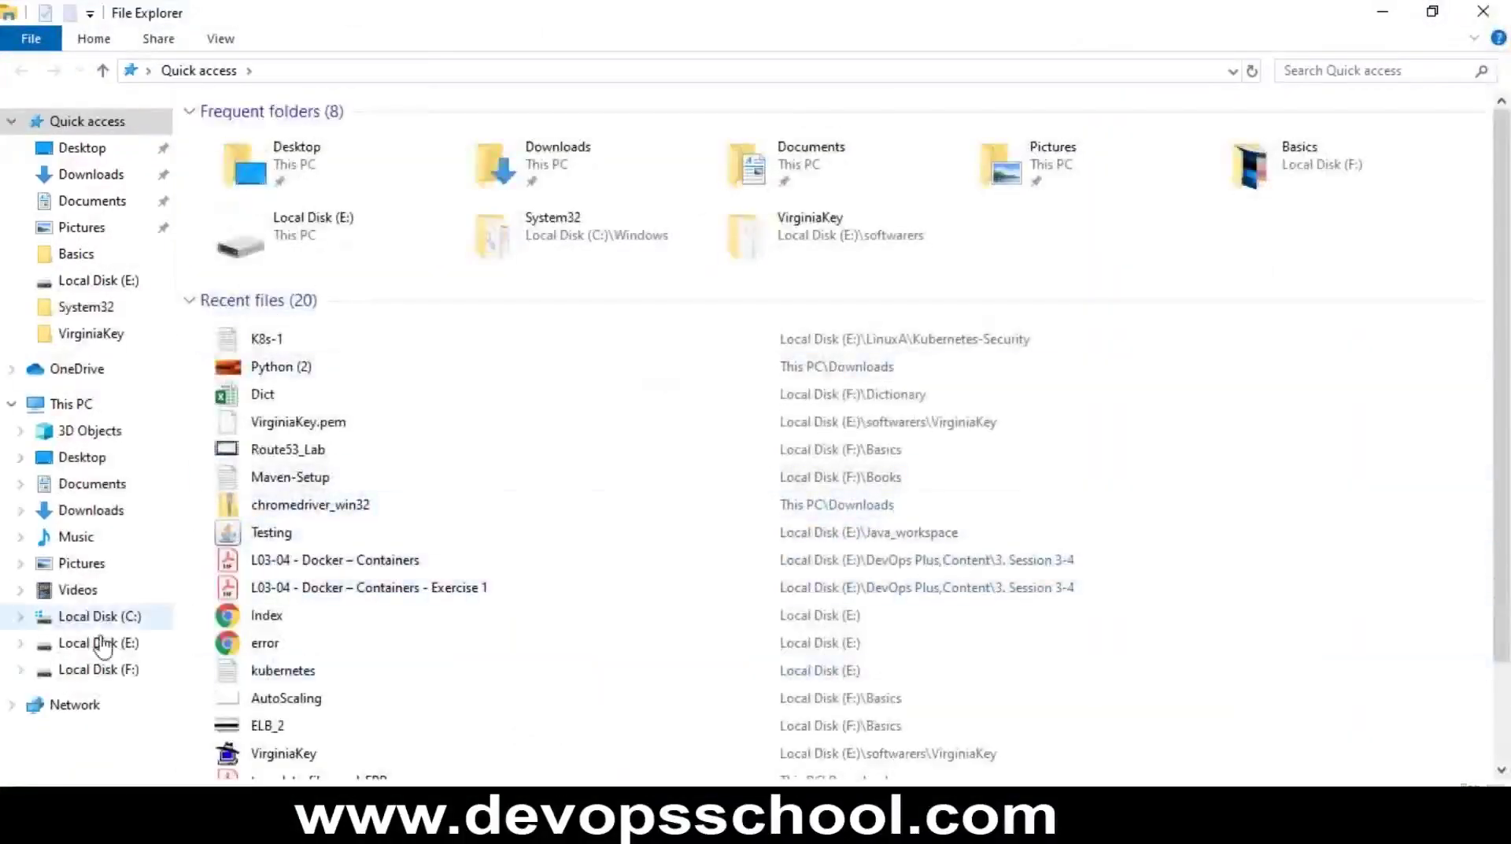
{"action": "left_click", "coordinate": [122, 673]}
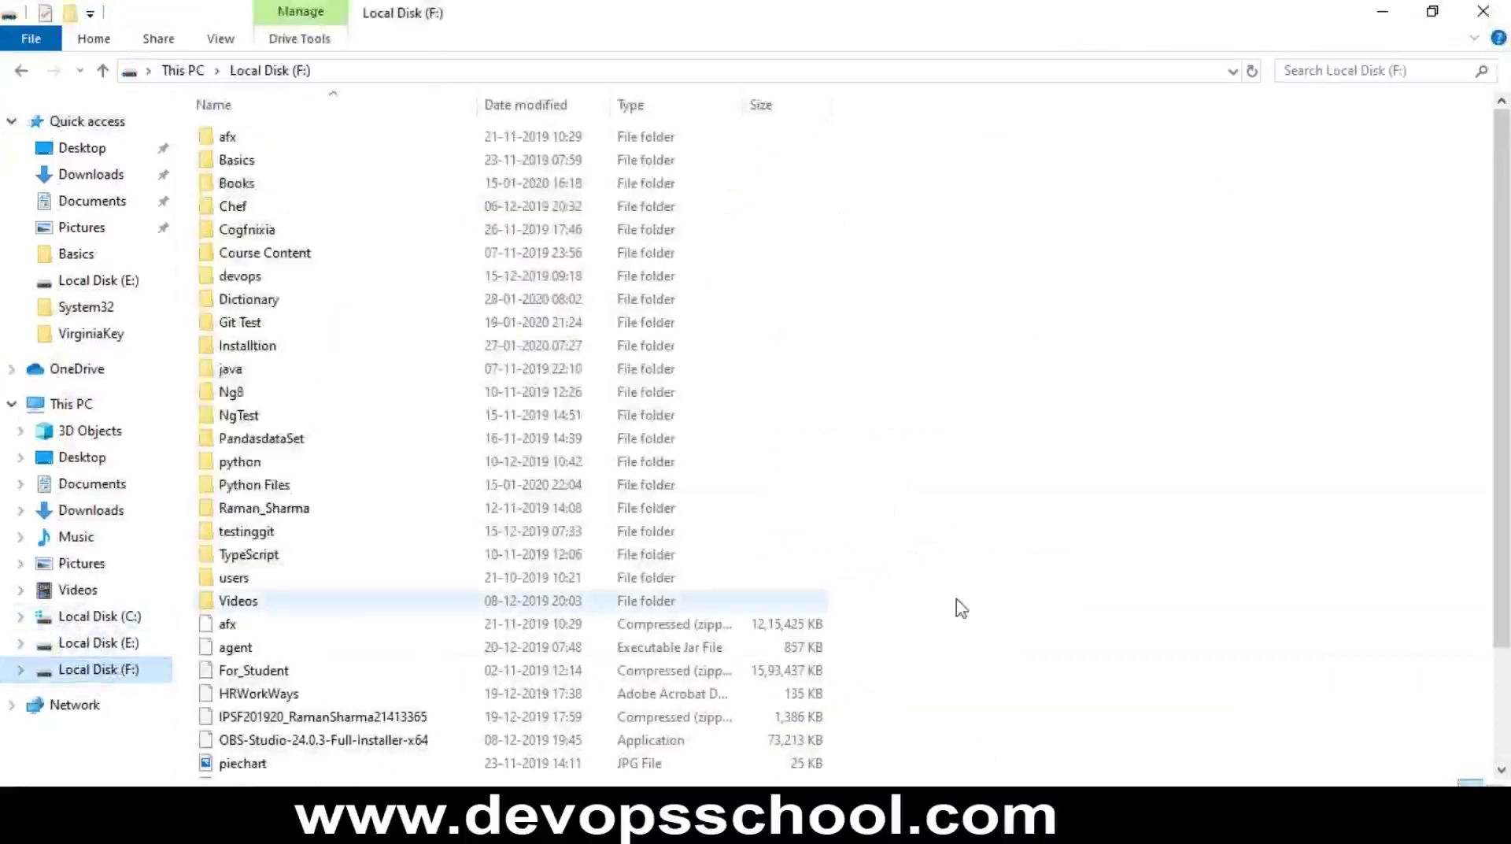
{"action": "right_click", "coordinate": [1059, 367]}
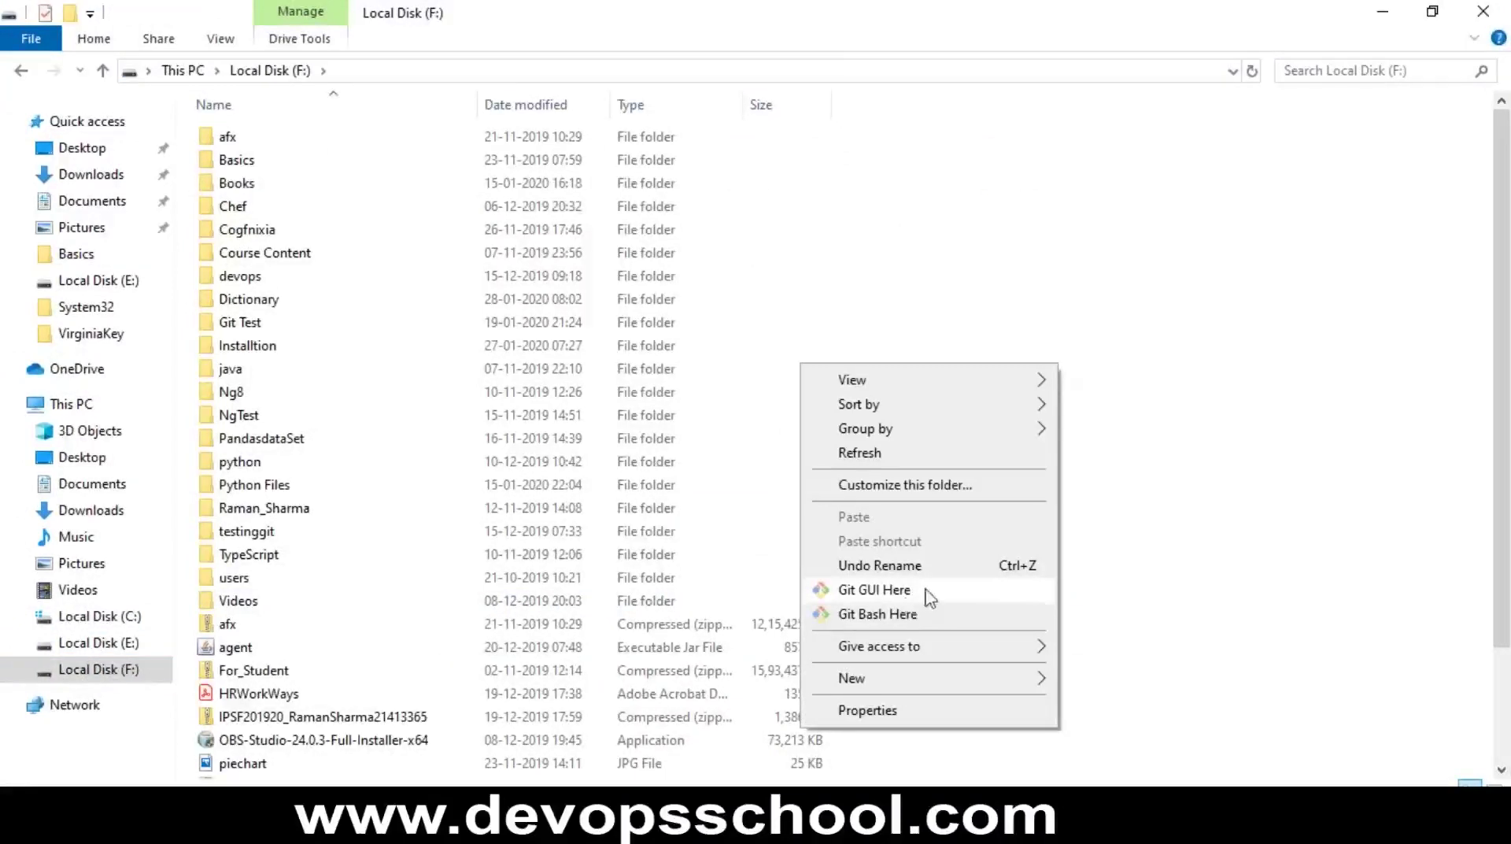
{"action": "mouse_move", "coordinate": [864, 634]}
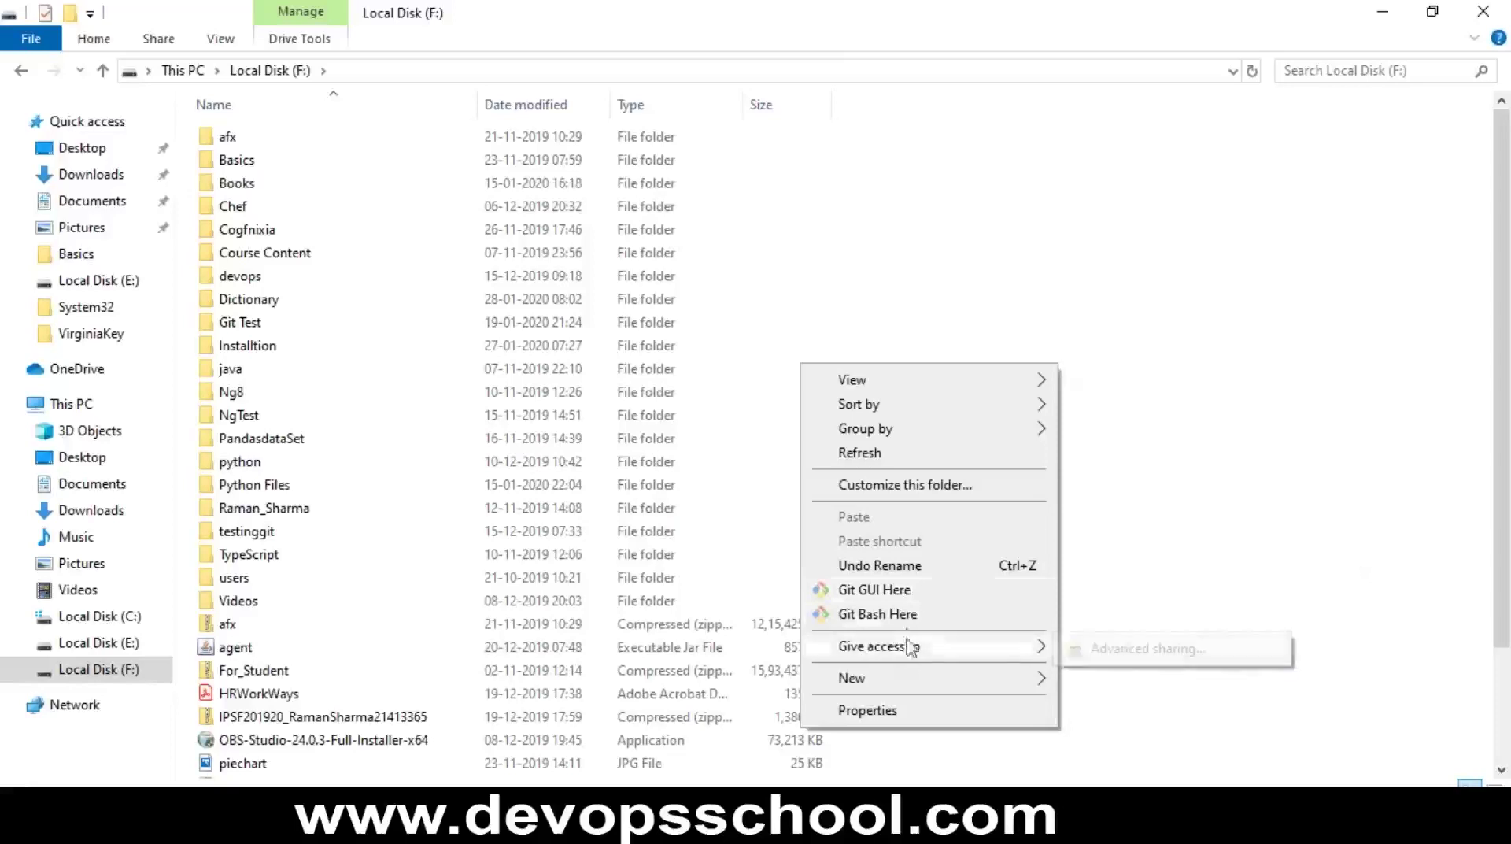
{"action": "left_click", "coordinate": [916, 617]}
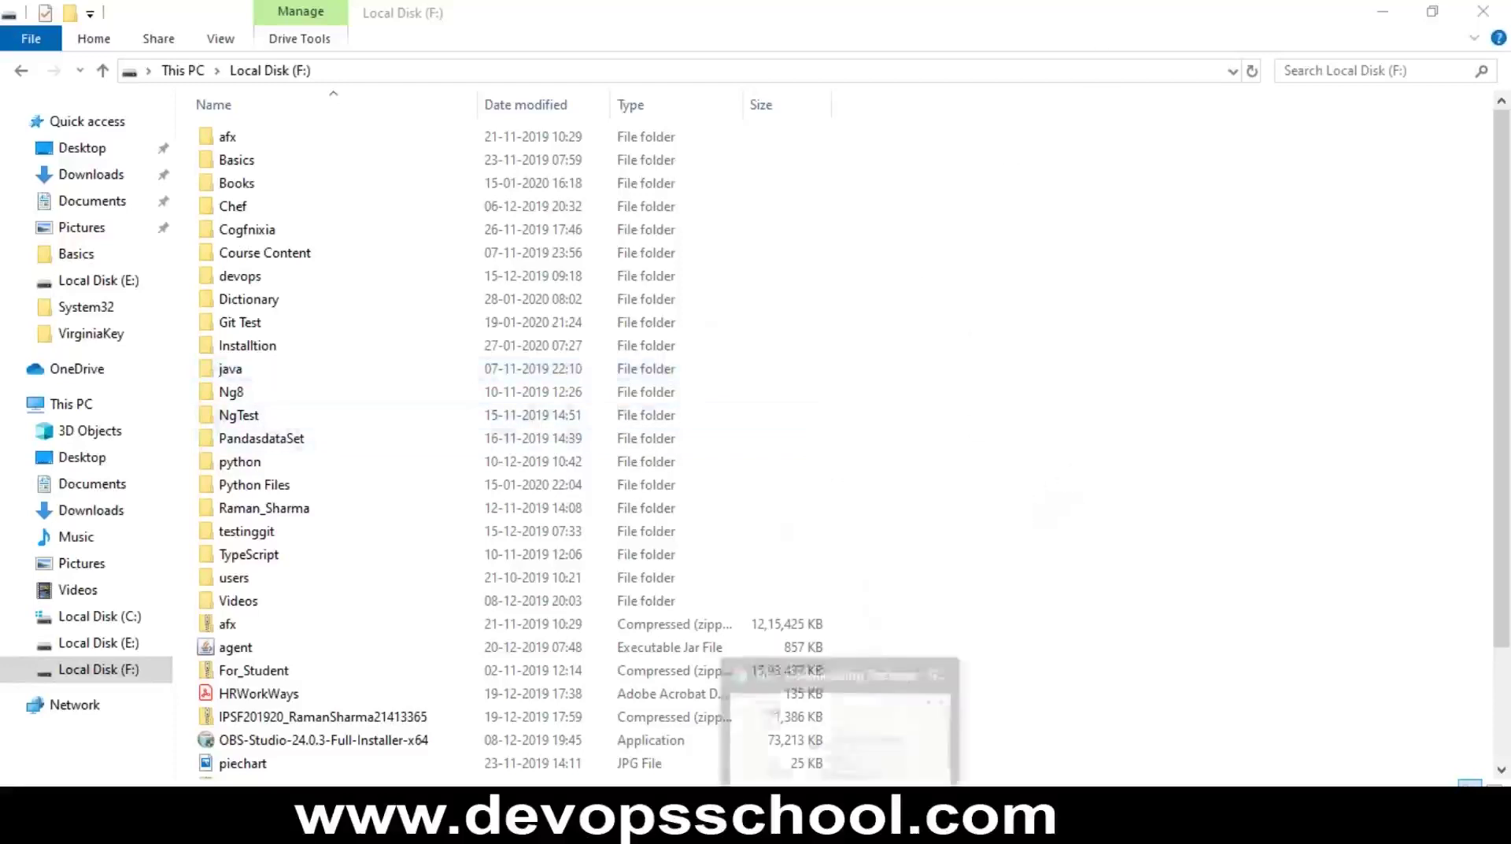
Switch back to the browser, go to aws.amazon.com and open the AWS Management Console
{"action": "key", "text": "alt+Tab"}
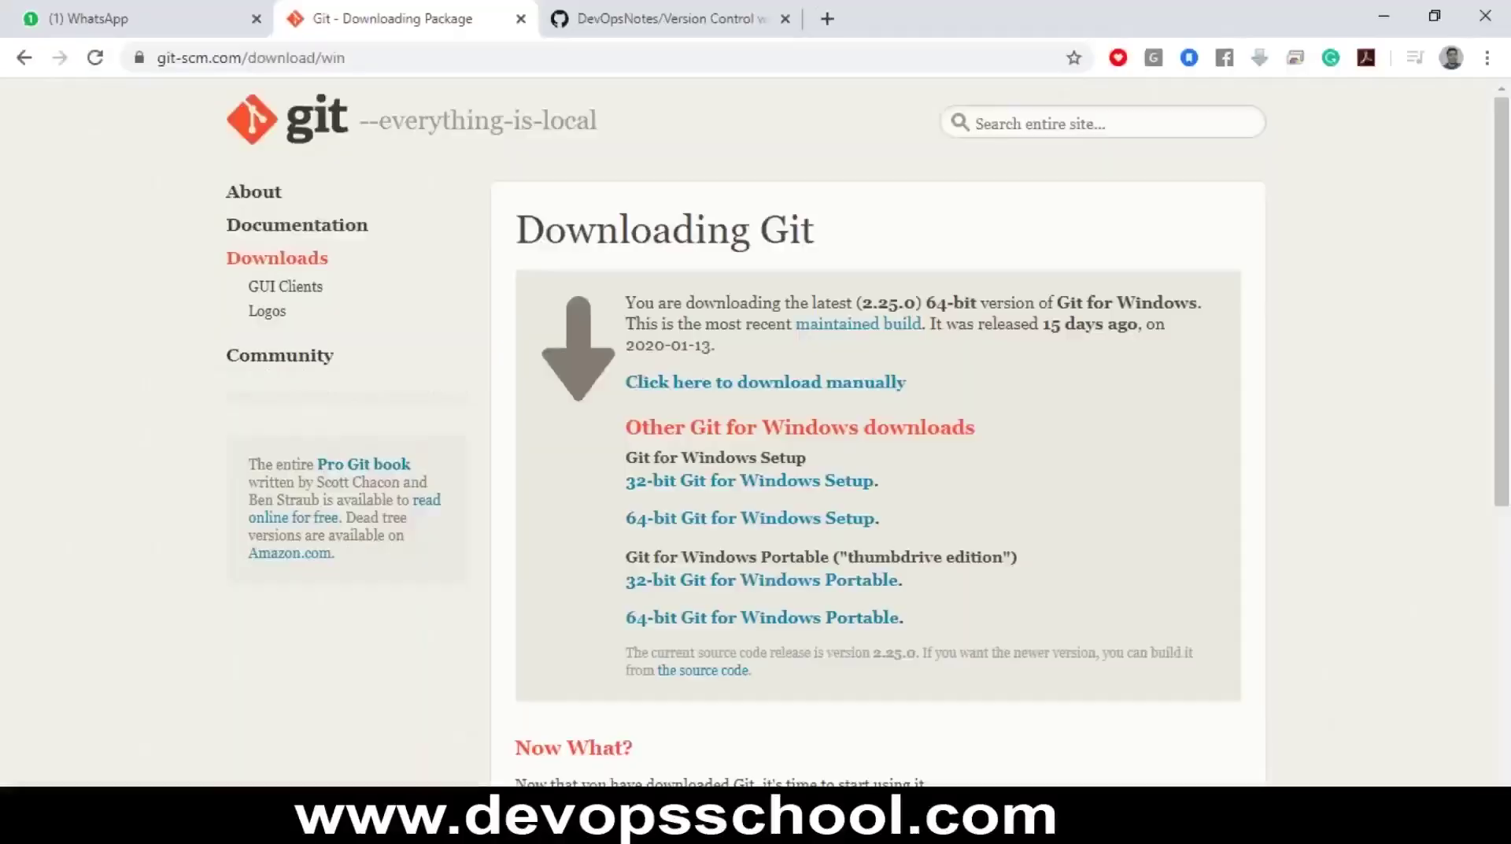
{"action": "left_click", "coordinate": [477, 67]}
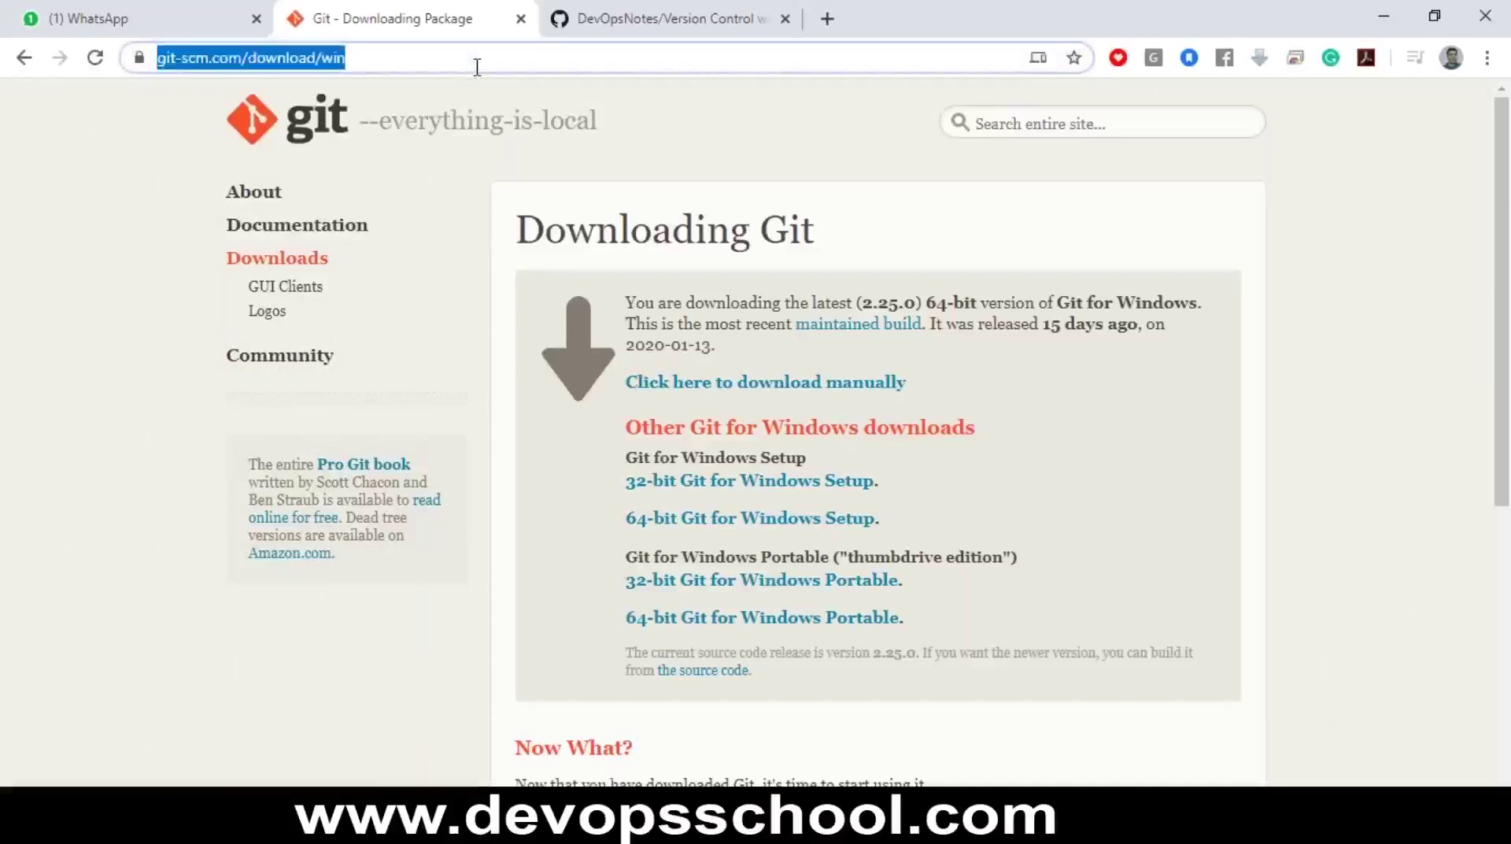
{"action": "type", "text": "aws.amazon.com"}
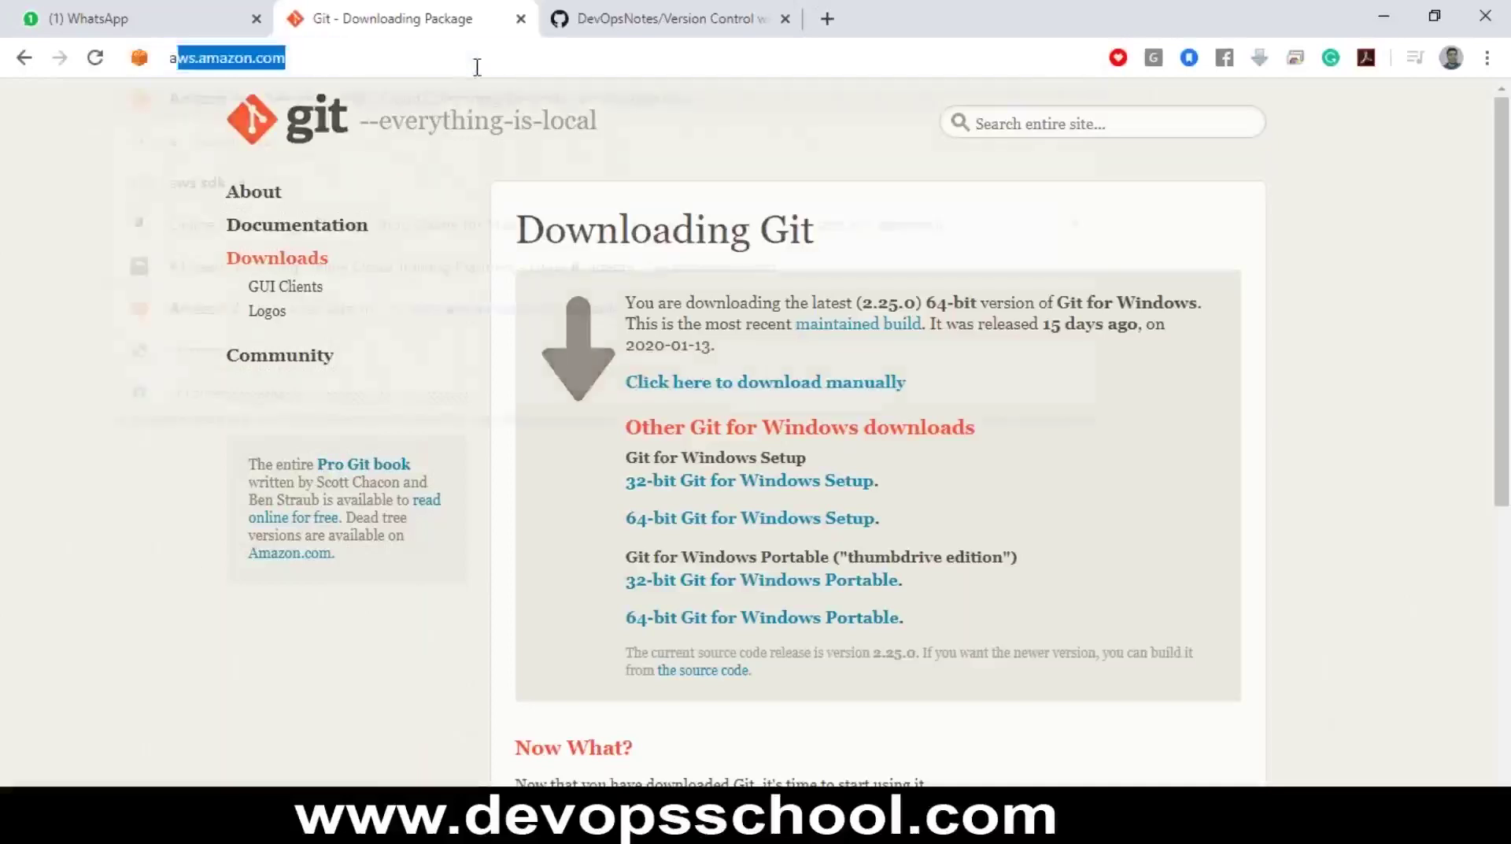
{"action": "key", "text": "Return"}
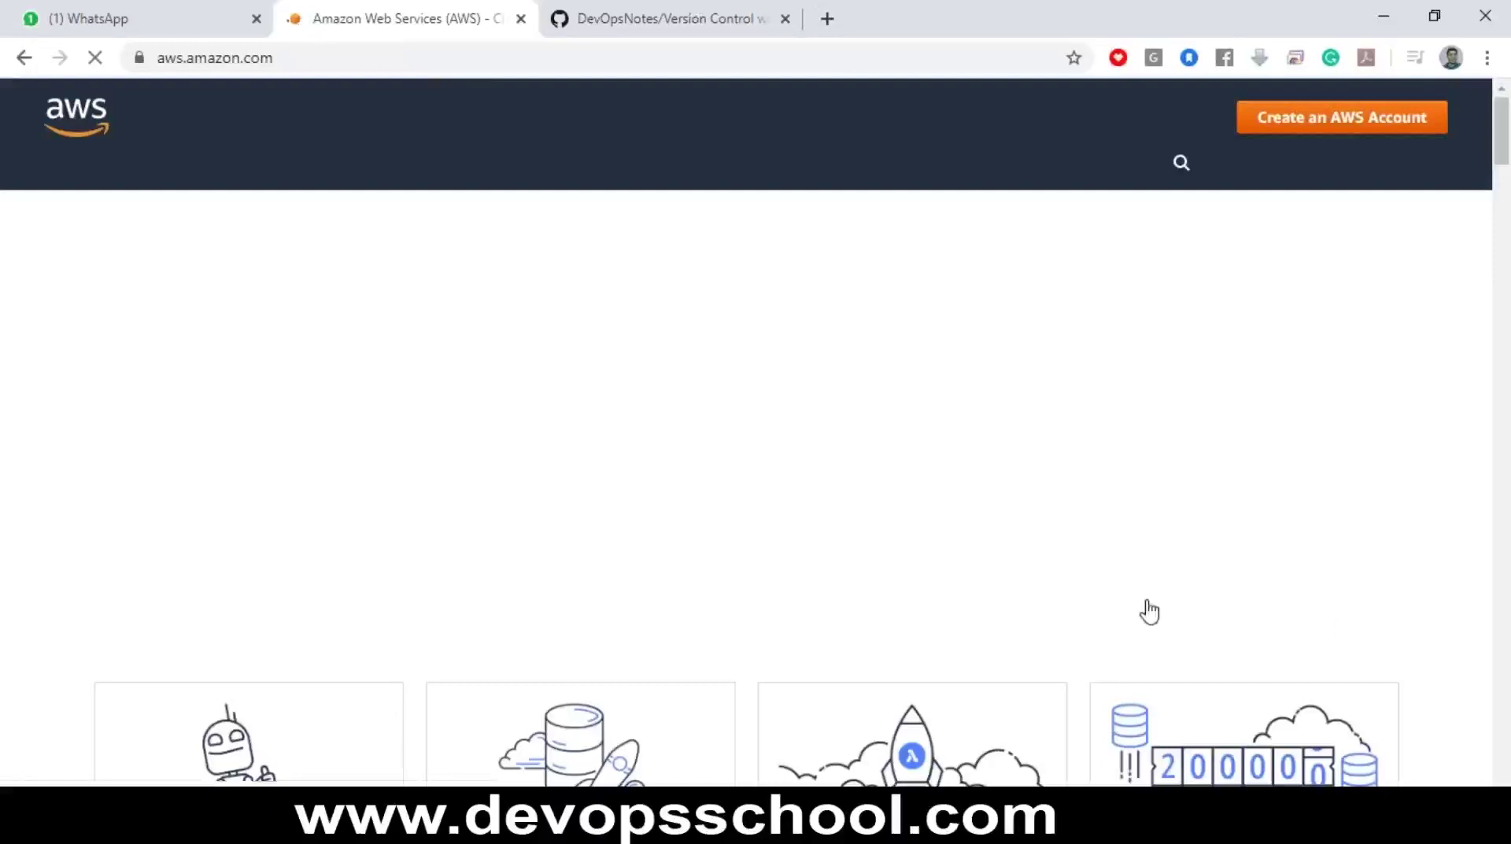
{"action": "mouse_move", "coordinate": [1168, 120]}
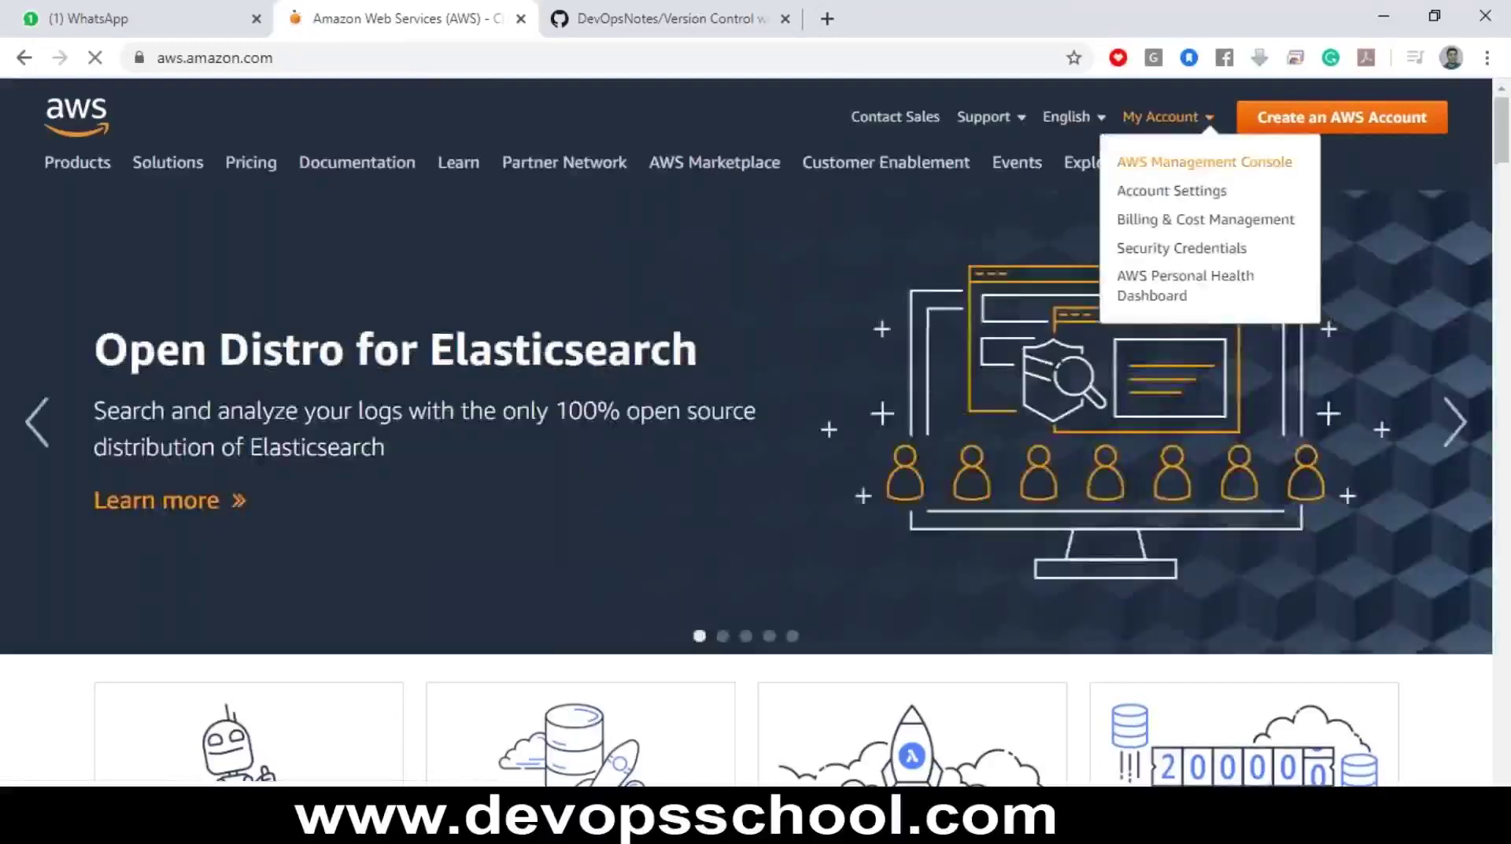
{"action": "left_click", "coordinate": [1204, 161]}
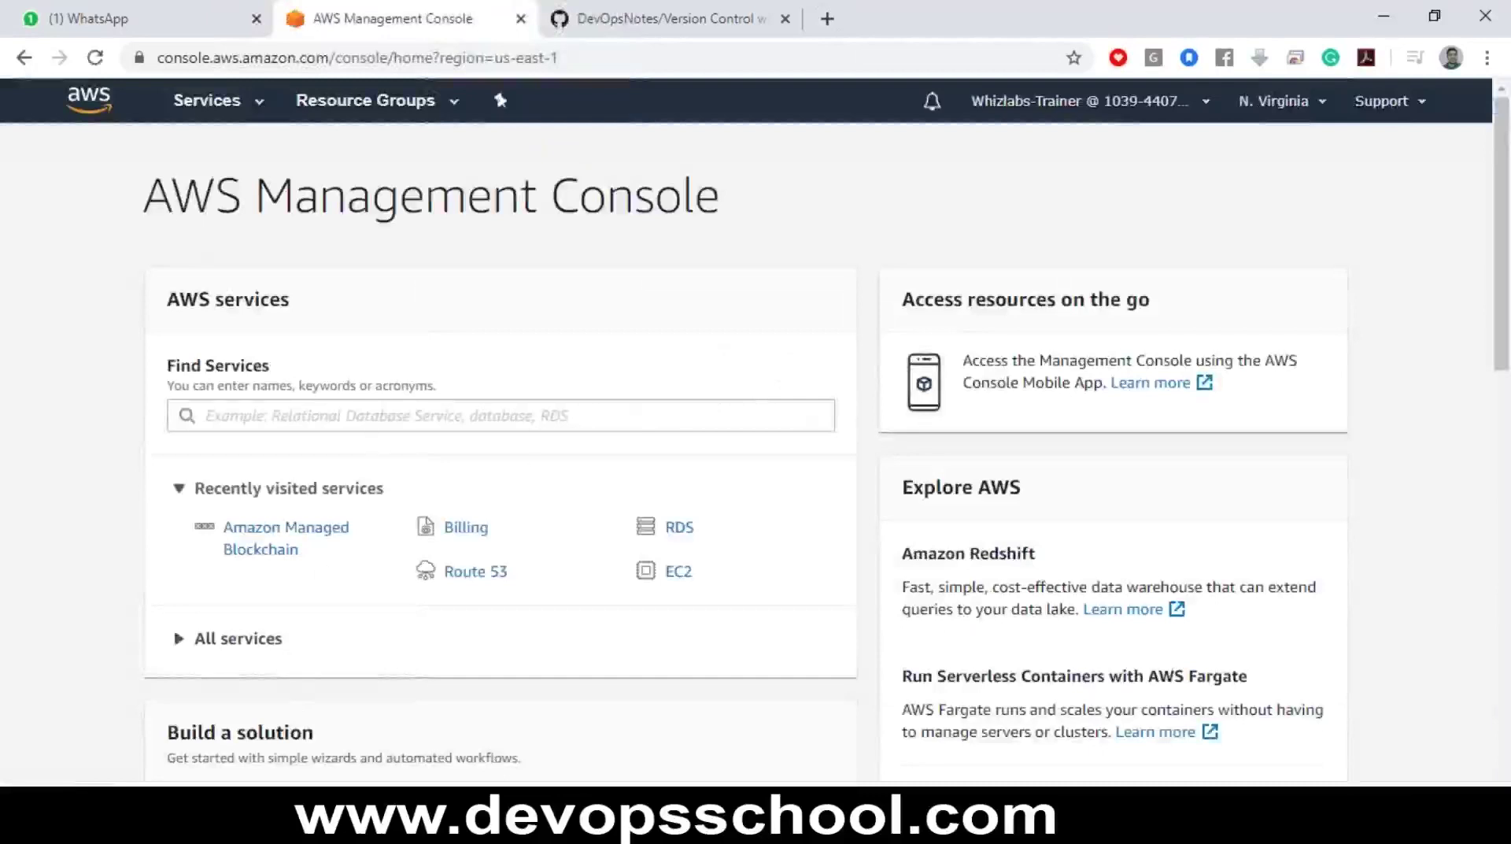
Start launching a new EC2 instance using the 64-bit (x86) Ubuntu Server 18.04 LTS image
{"action": "left_click", "coordinate": [687, 578]}
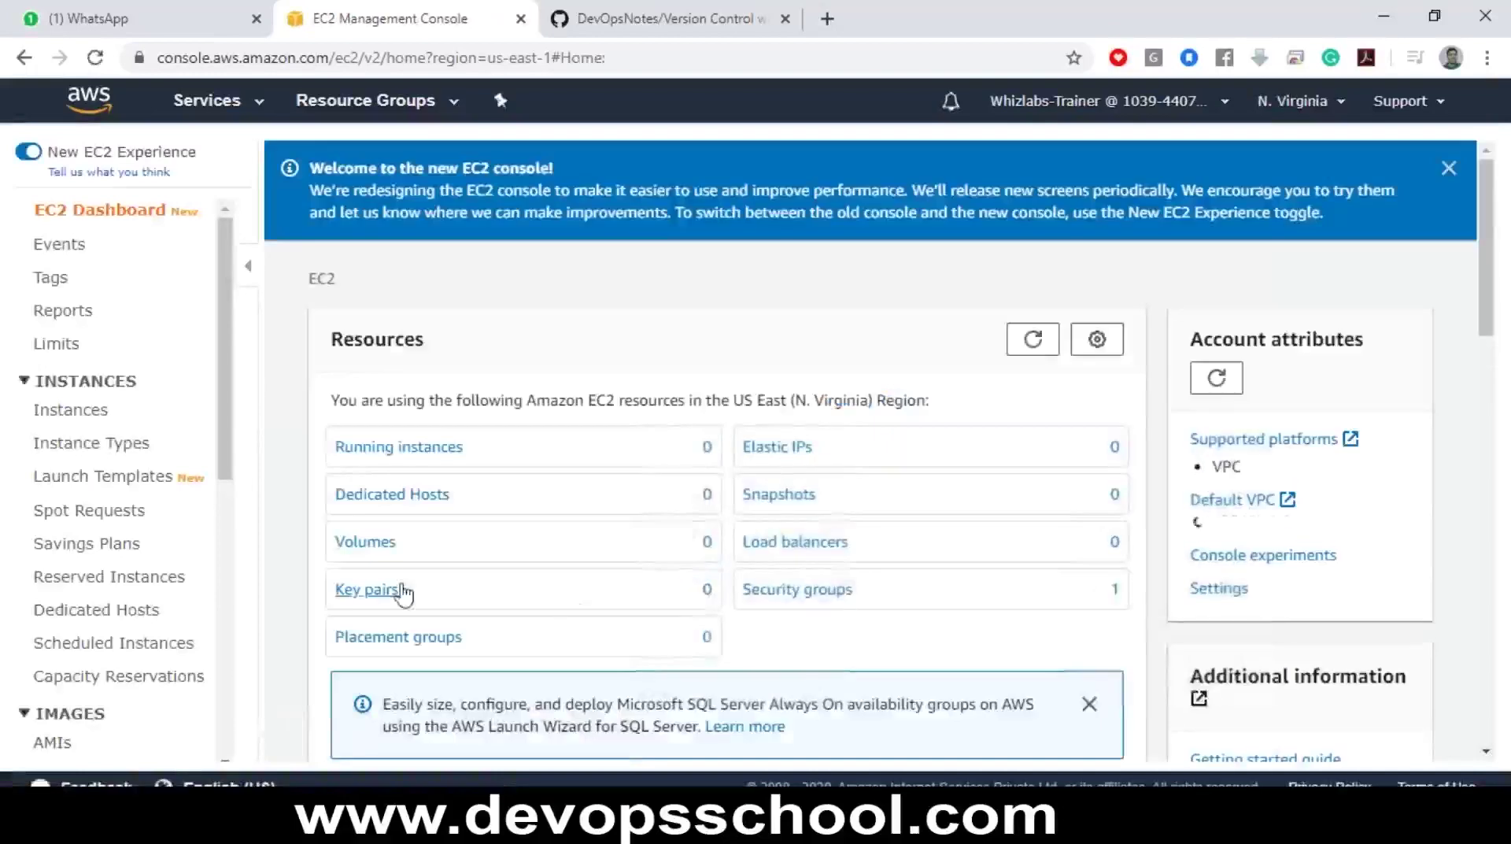
{"action": "left_click", "coordinate": [399, 447]}
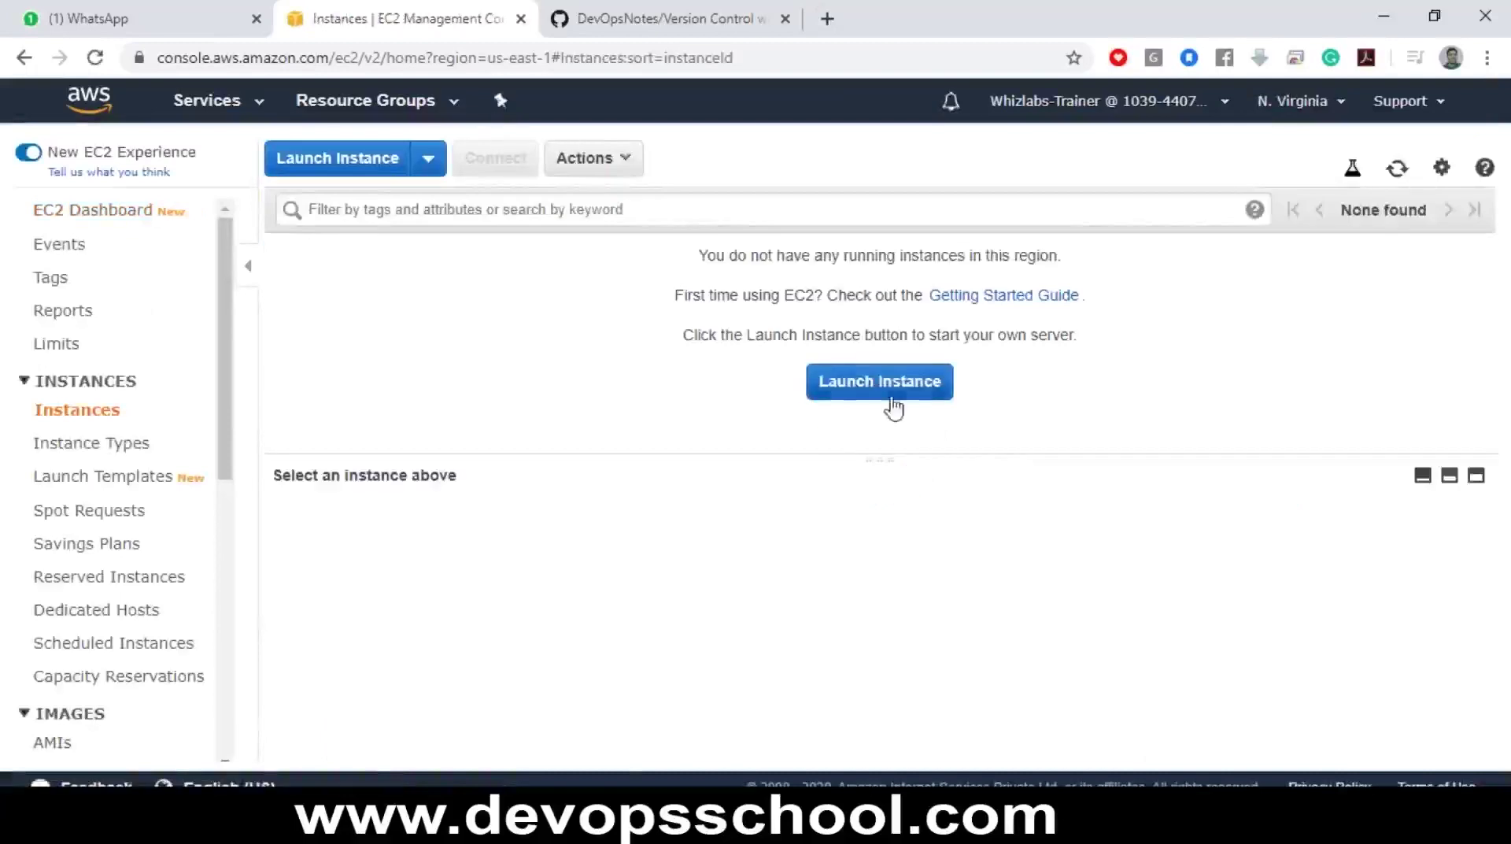
{"action": "left_click", "coordinate": [818, 391]}
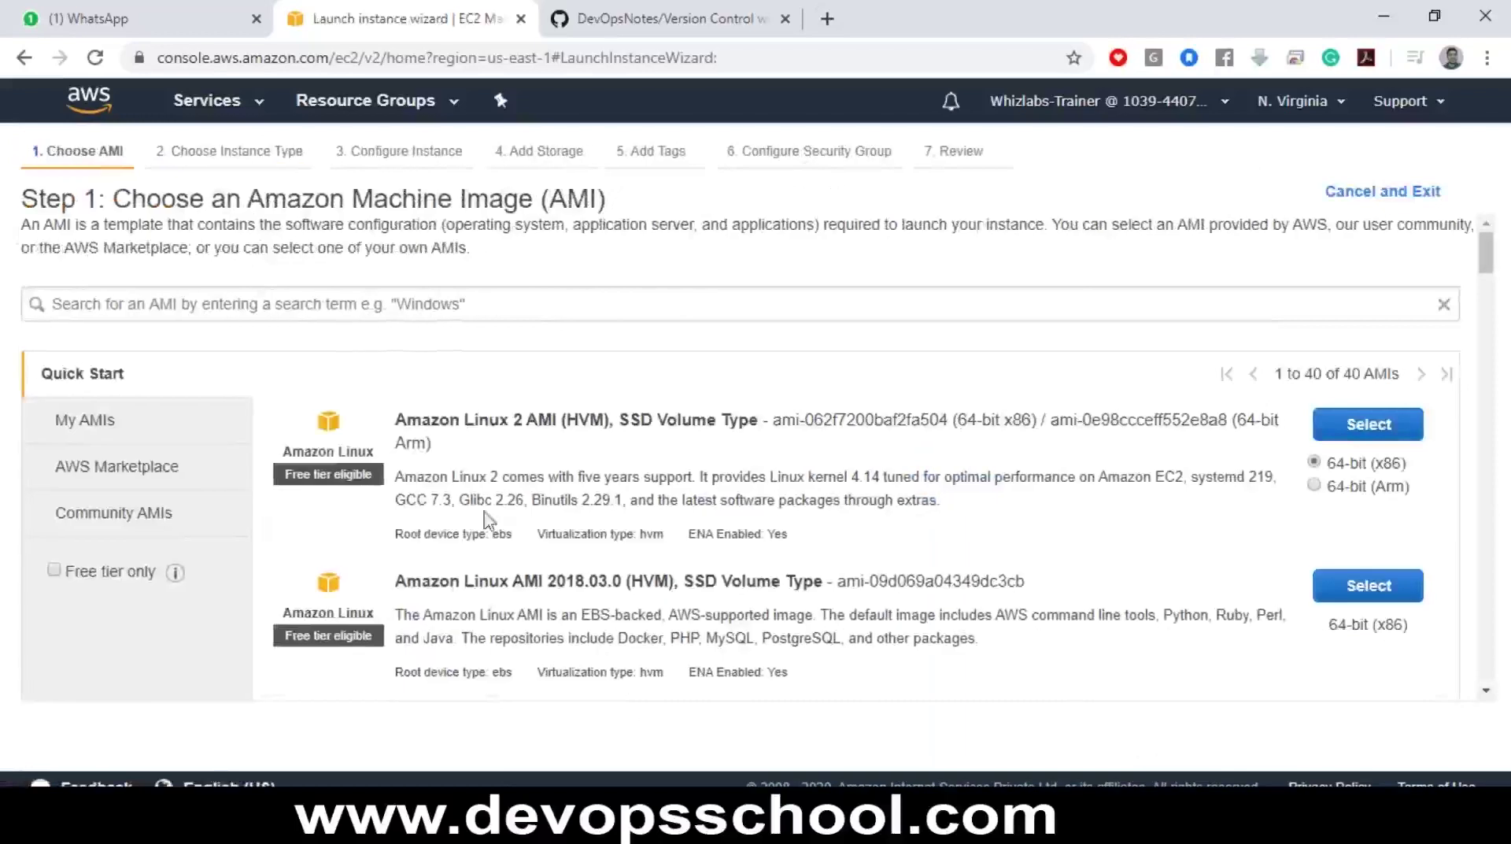
{"action": "scroll", "coordinate": [645, 472], "scroll_direction": "down", "scroll_amount": 4}
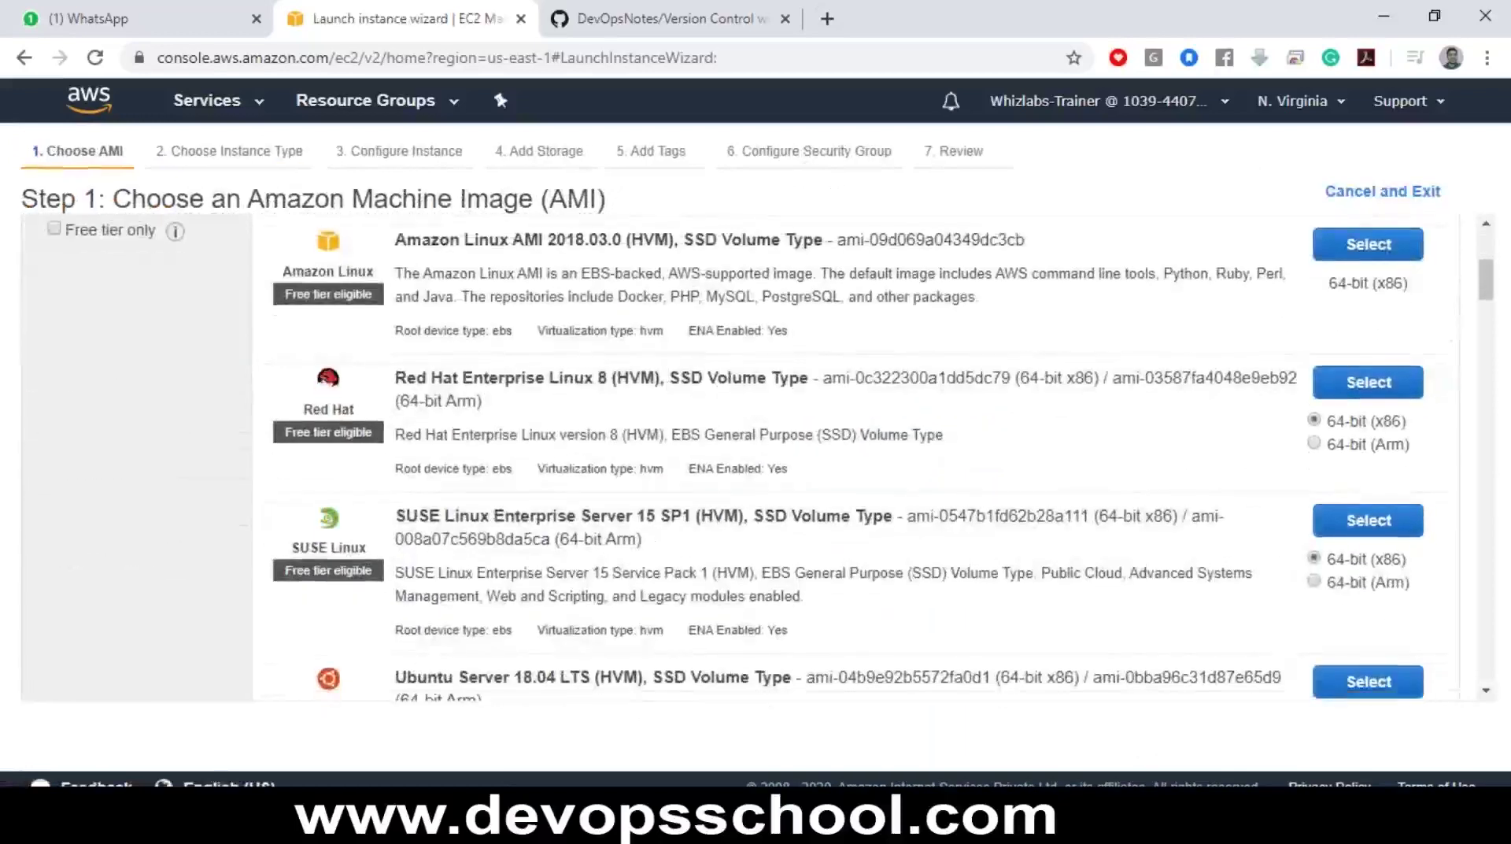
{"action": "scroll", "coordinate": [1101, 488], "scroll_direction": "down", "scroll_amount": 3}
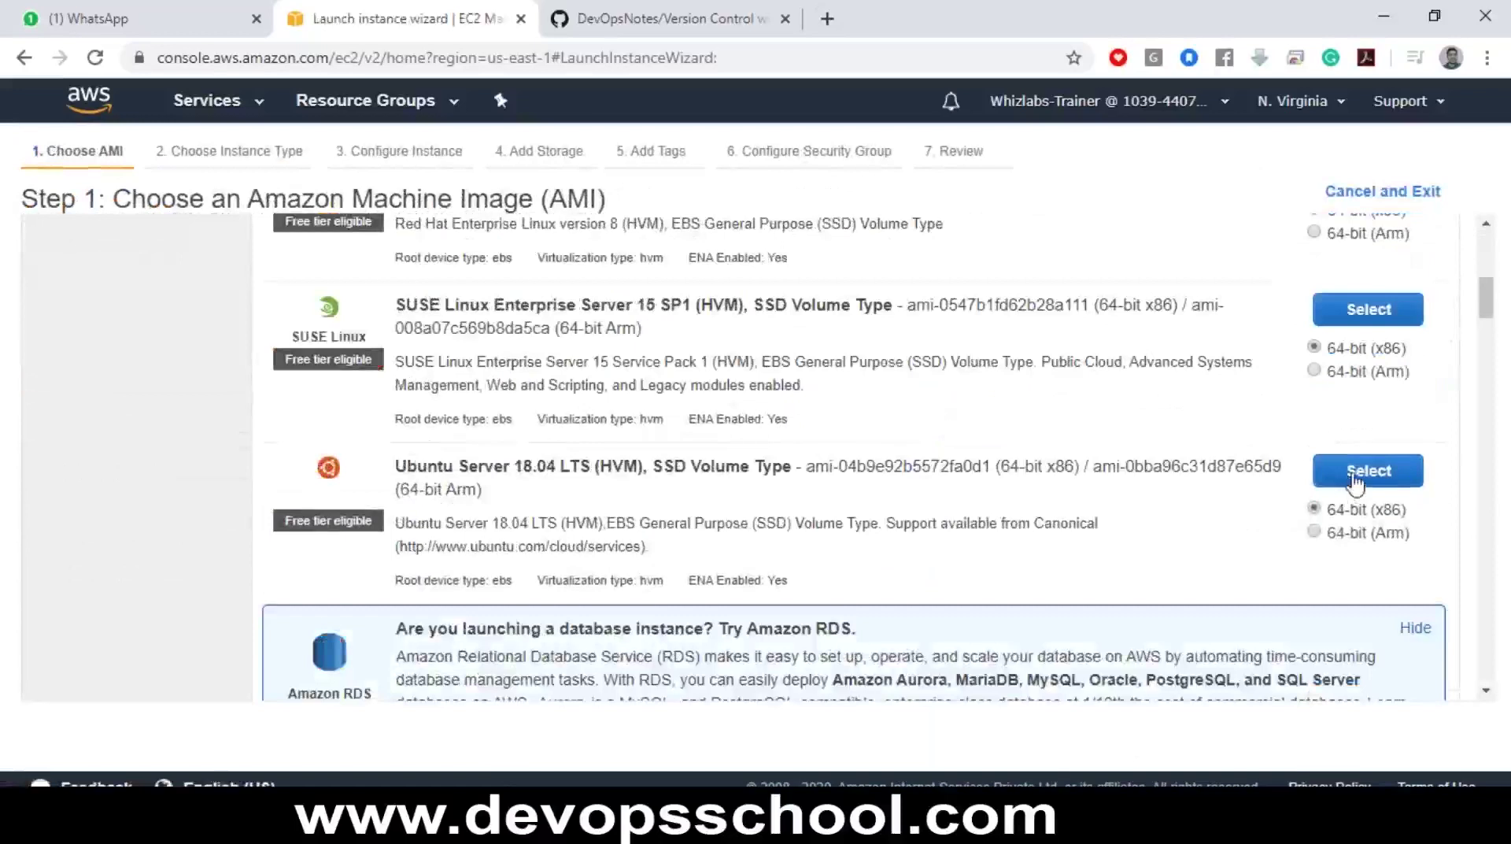
{"action": "left_click", "coordinate": [1354, 481]}
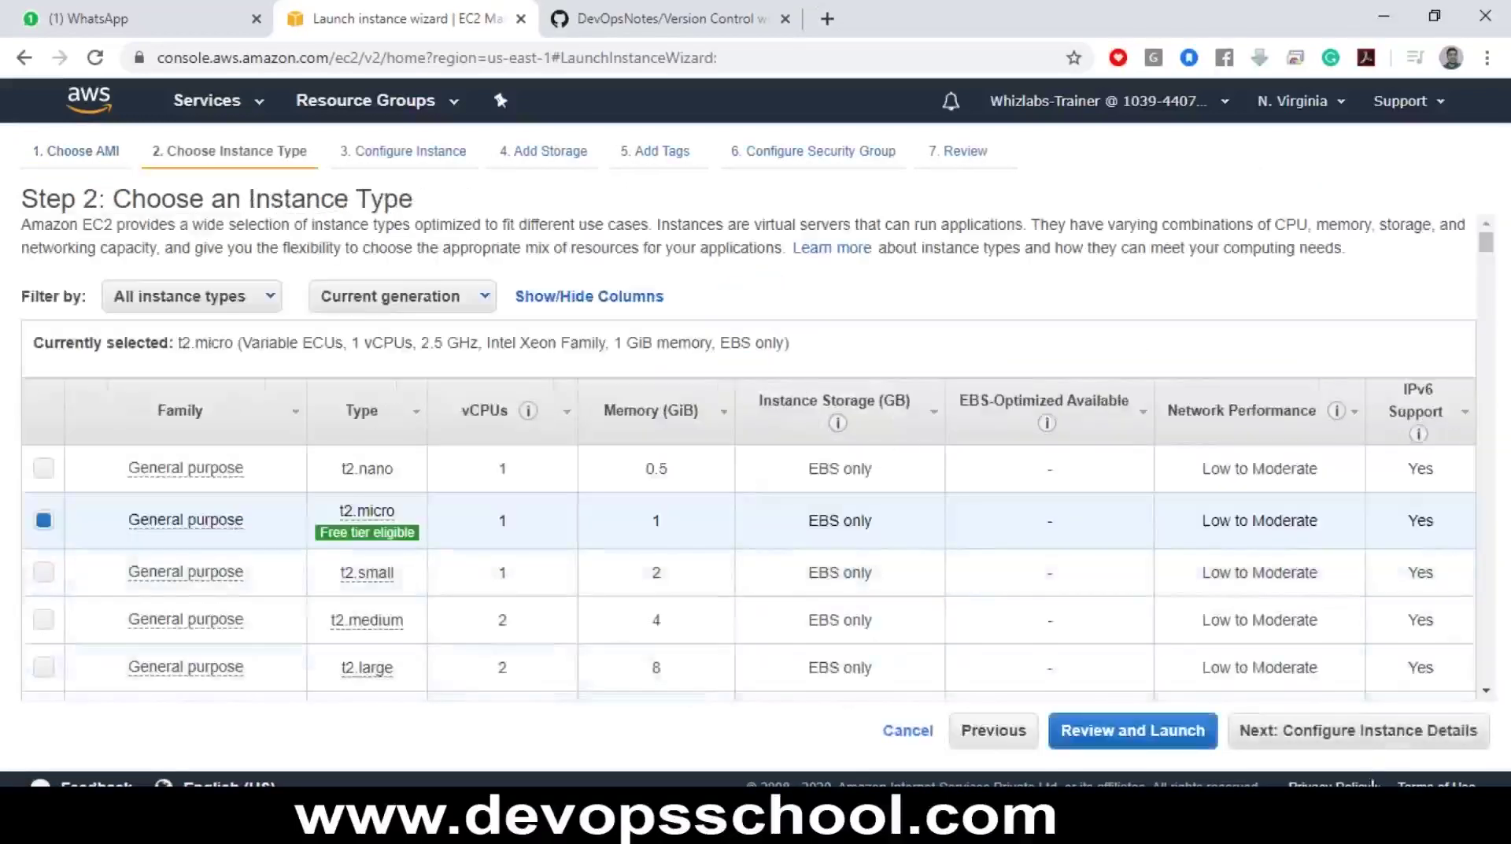
Accept the t2.micro type, a single instance and the 8 GiB root volume for the new instance
{"action": "left_click", "coordinate": [1398, 749]}
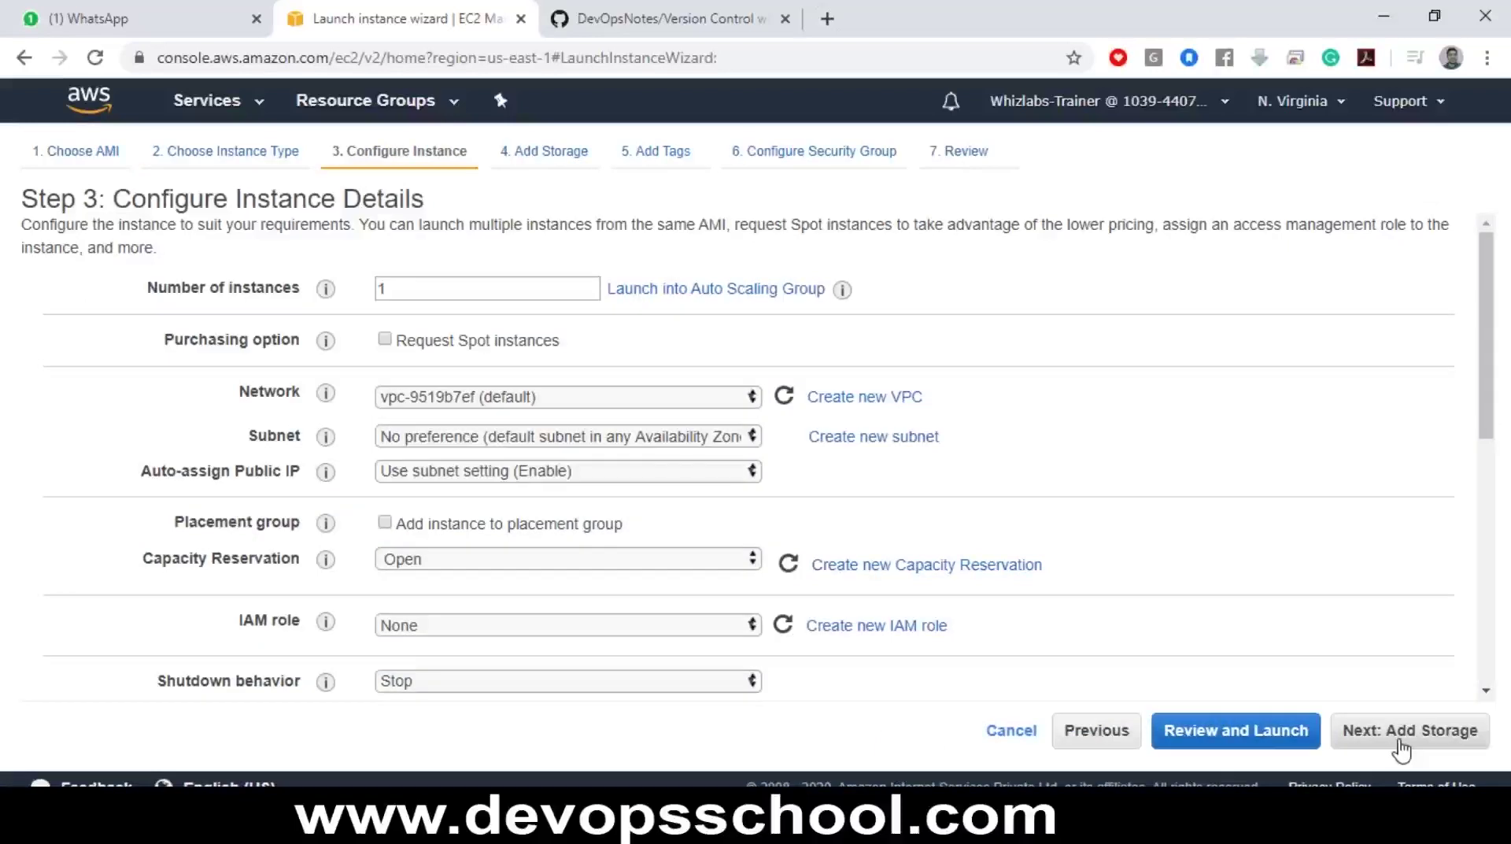
{"action": "double_click", "coordinate": [410, 281]}
{"action": "left_click", "coordinate": [1458, 737]}
{"action": "left_click", "coordinate": [1458, 738]}
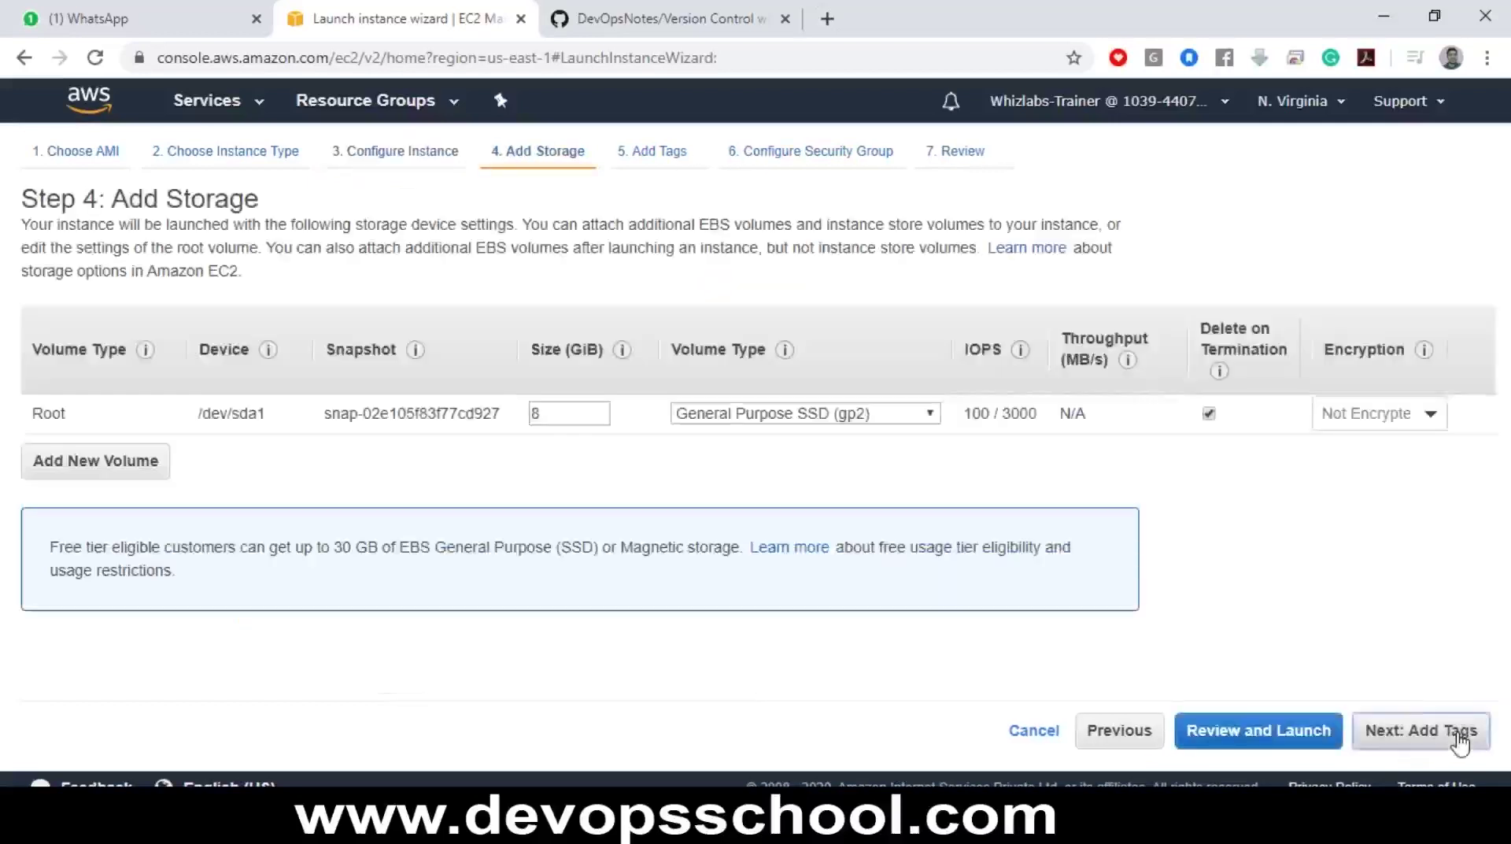
Add a tag with key Name and value GitServer, and proceed to the security group settings
{"action": "left_click", "coordinate": [90, 506]}
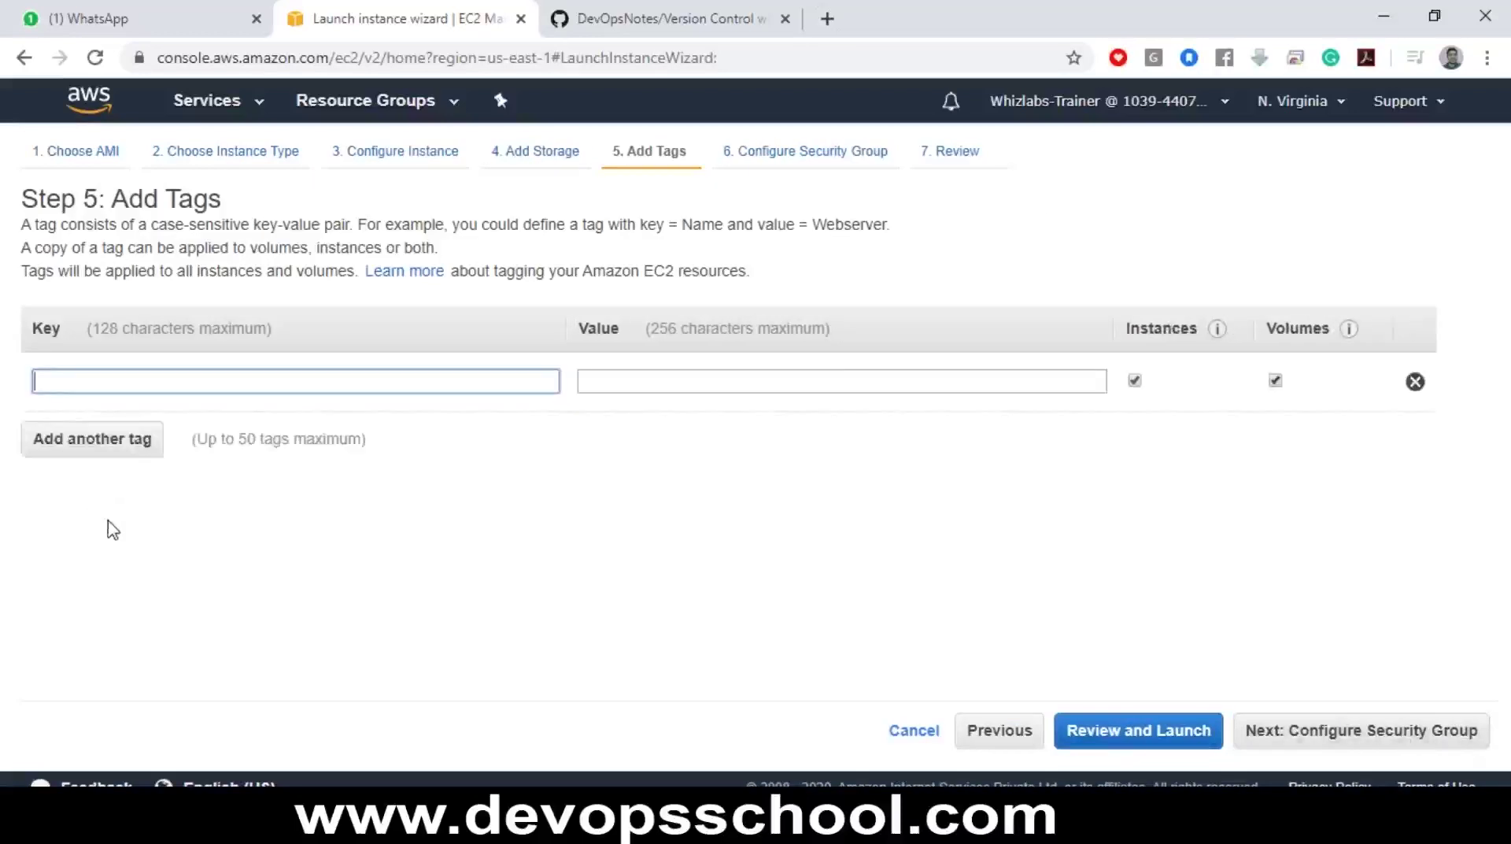
{"action": "type", "text": "Name"}
{"action": "key", "text": "Tab"}
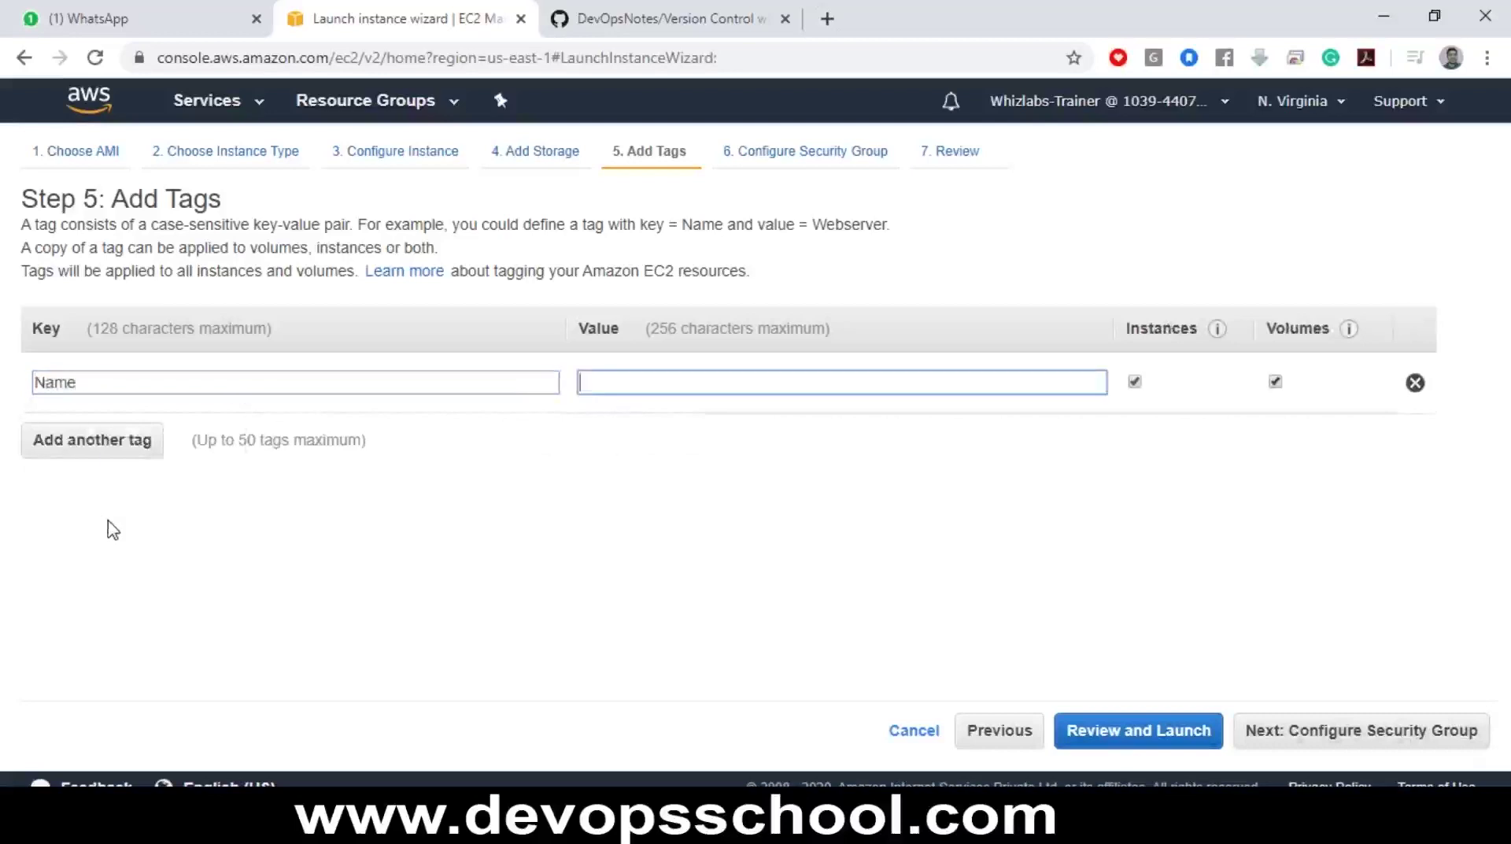
{"action": "type", "text": "GitServer"}
{"action": "left_click", "coordinate": [1393, 744]}
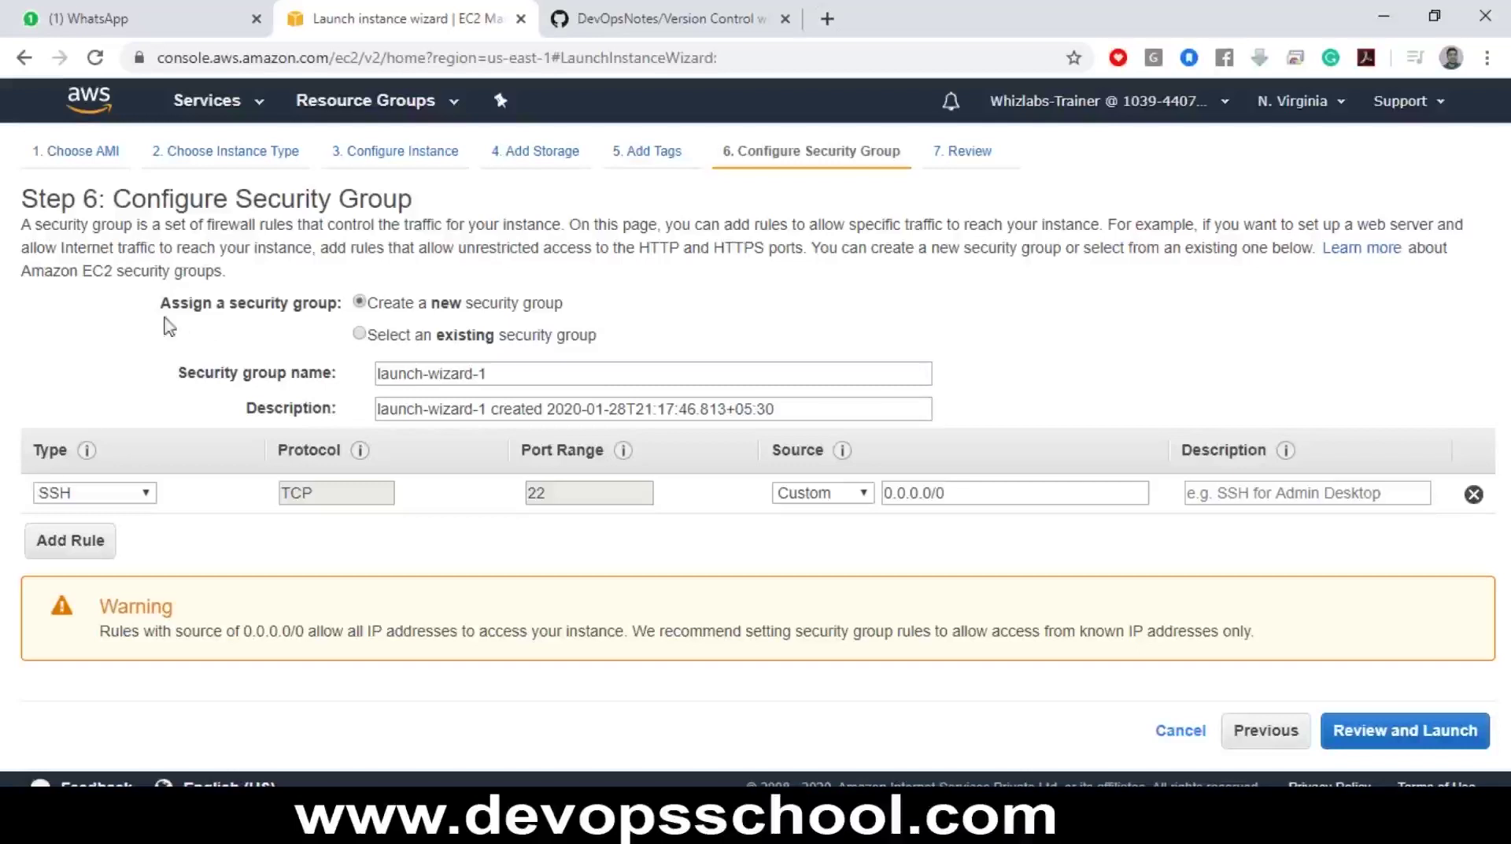
Switch the security group assignment to an existing group, and leave the launch wizard for the instances page
{"action": "left_click", "coordinate": [360, 334]}
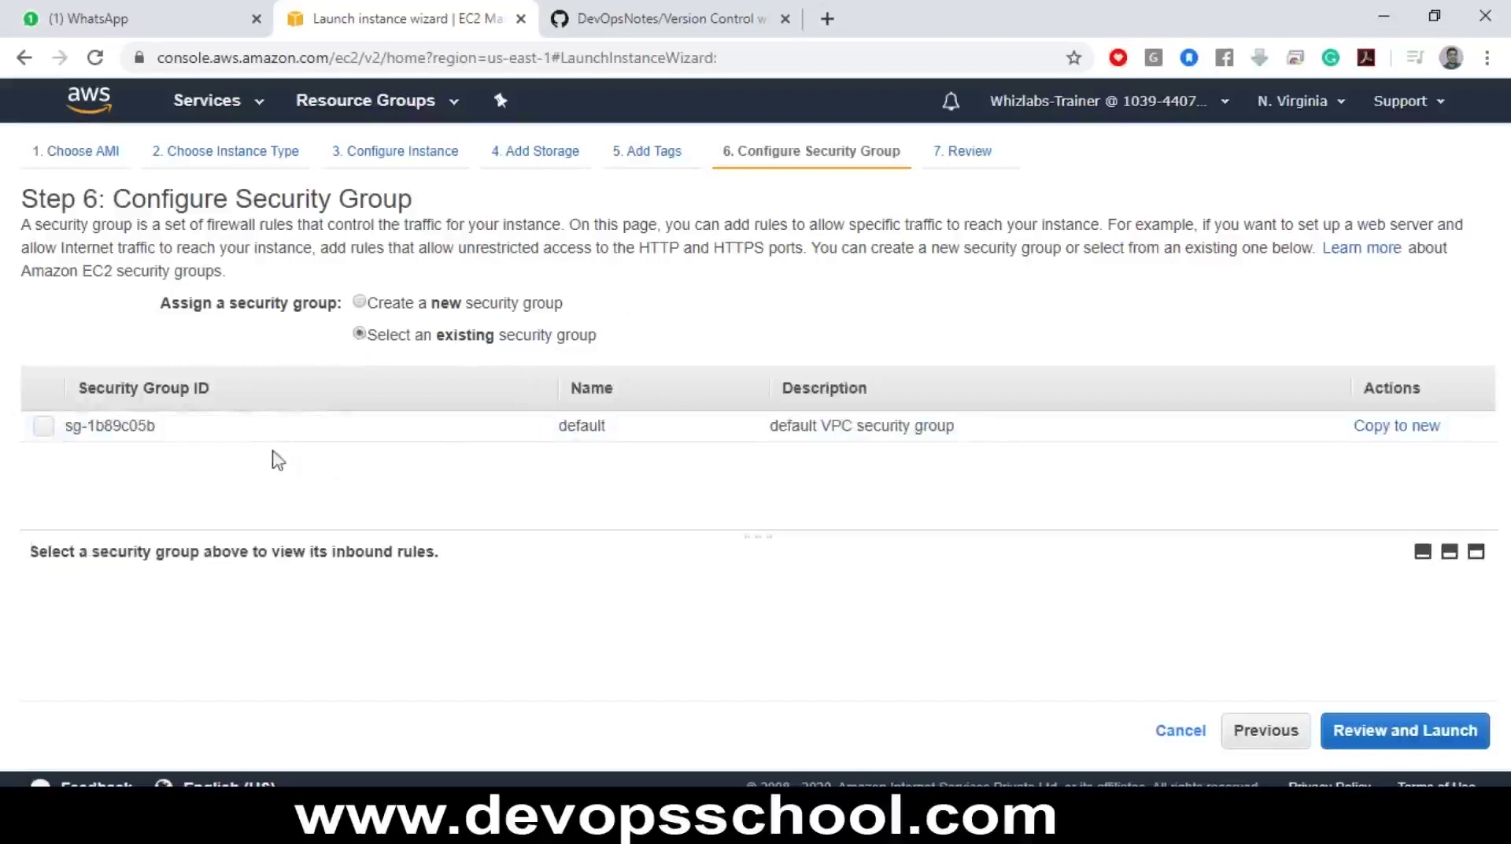
{"action": "left_click", "coordinate": [24, 60]}
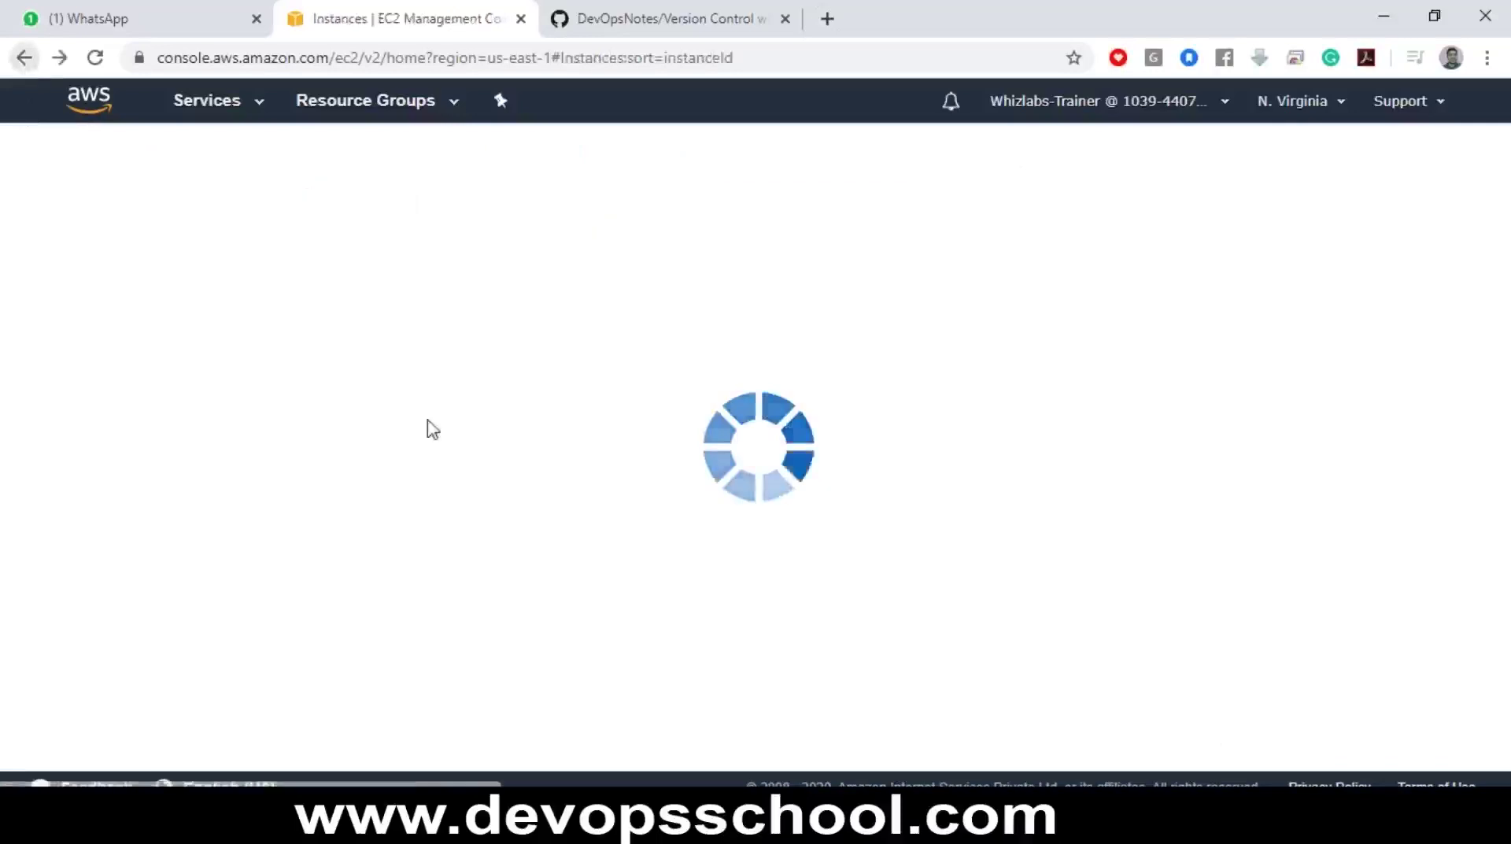
Restart the instance launch wizard and select the Ubuntu Server 18.04 LTS image again
{"action": "left_click", "coordinate": [945, 383]}
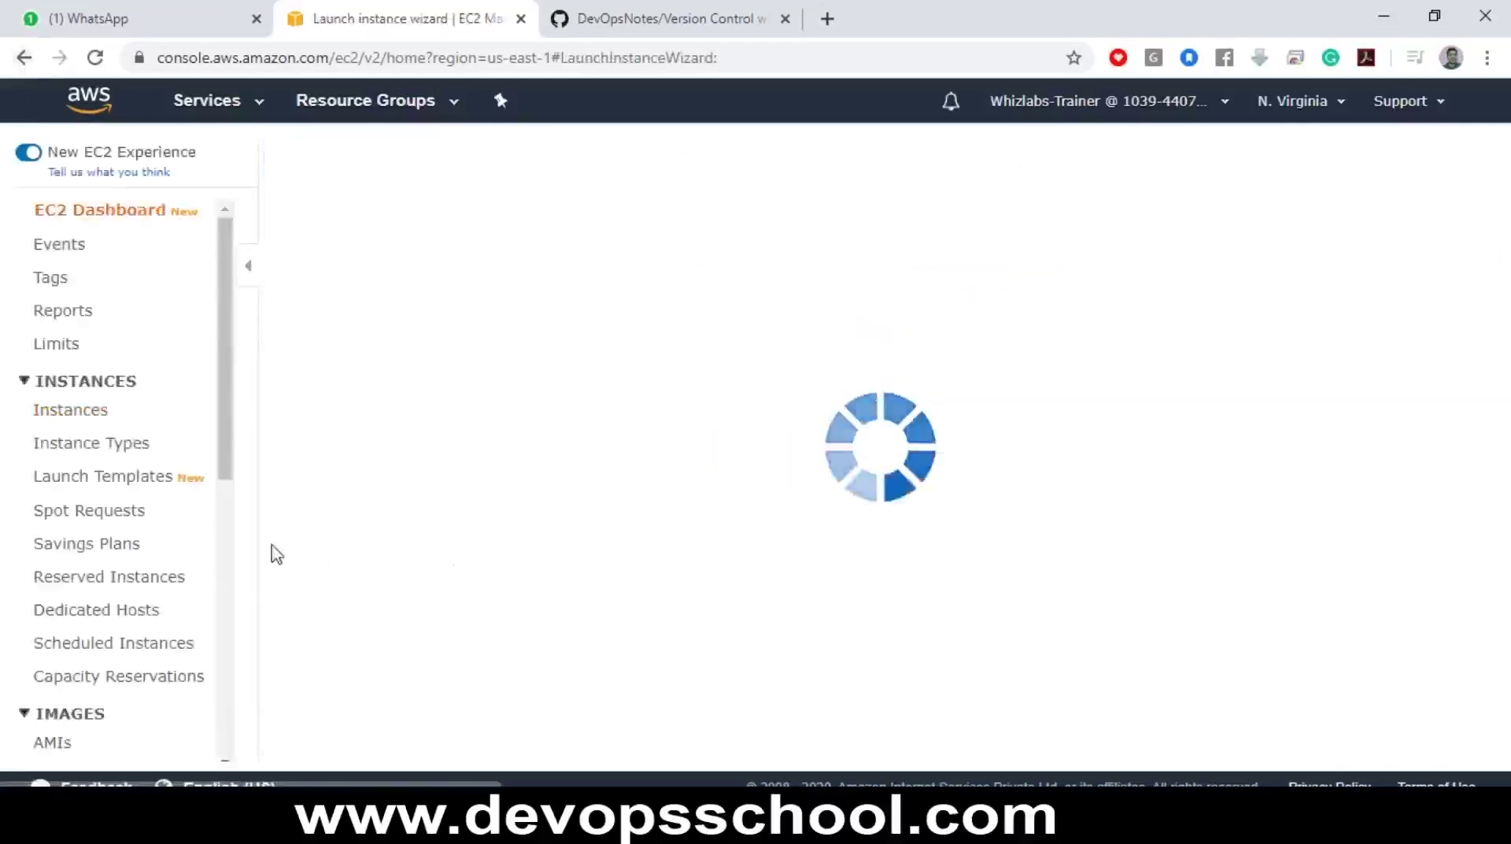
{"action": "scroll", "coordinate": [1012, 617], "scroll_direction": "down", "scroll_amount": 3}
{"action": "scroll", "coordinate": [1141, 634], "scroll_direction": "down", "scroll_amount": 2}
{"action": "scroll", "coordinate": [1141, 634], "scroll_direction": "down", "scroll_amount": 2}
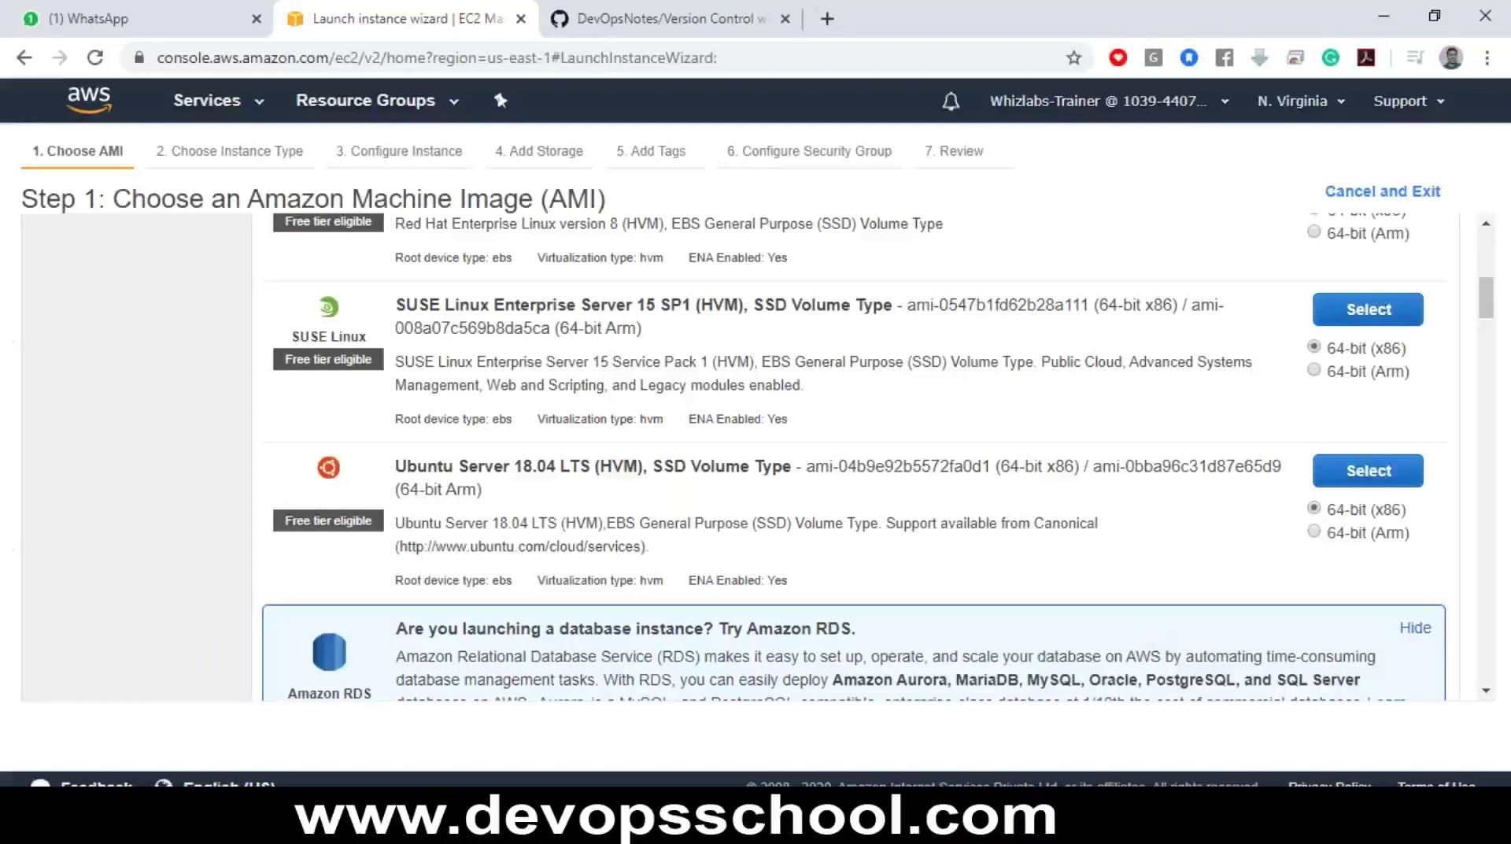
{"action": "left_click", "coordinate": [1369, 472]}
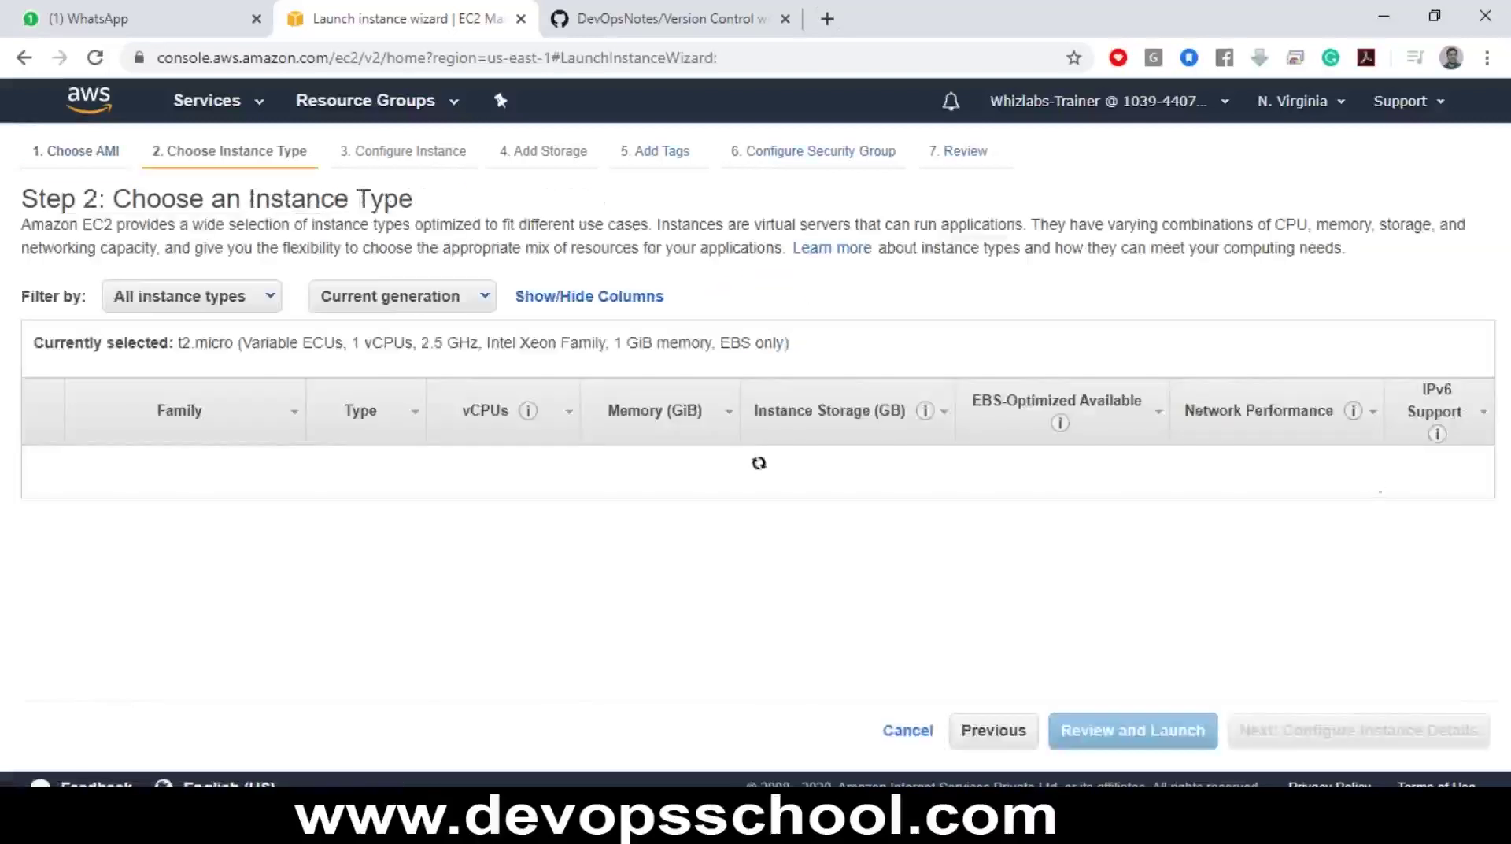
Sign out of the current AWS user and open the console sign-in using root account credentials
{"action": "left_click", "coordinate": [1224, 110]}
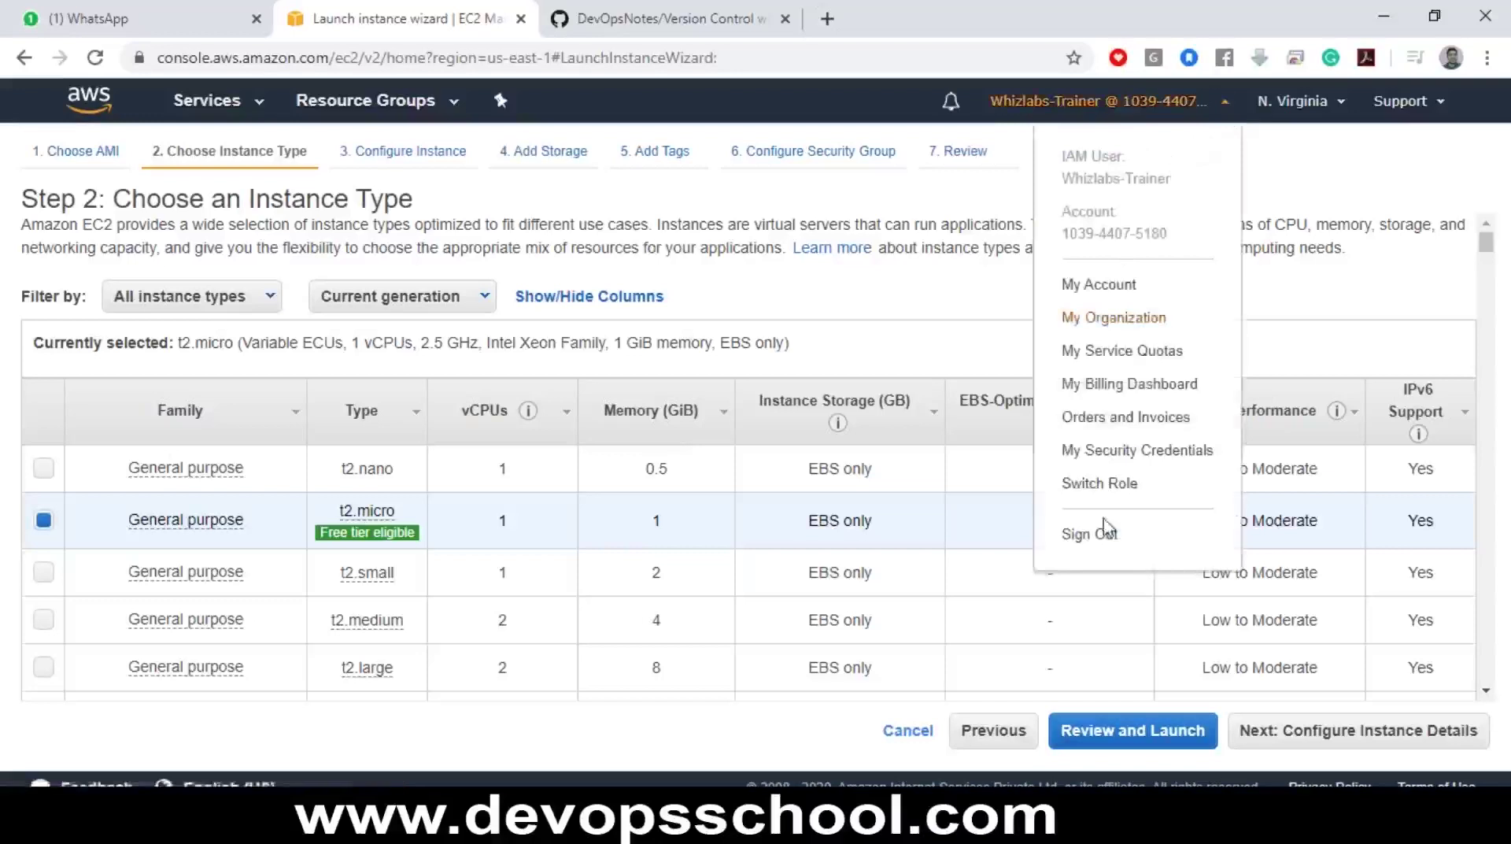
{"action": "left_click", "coordinate": [1094, 321]}
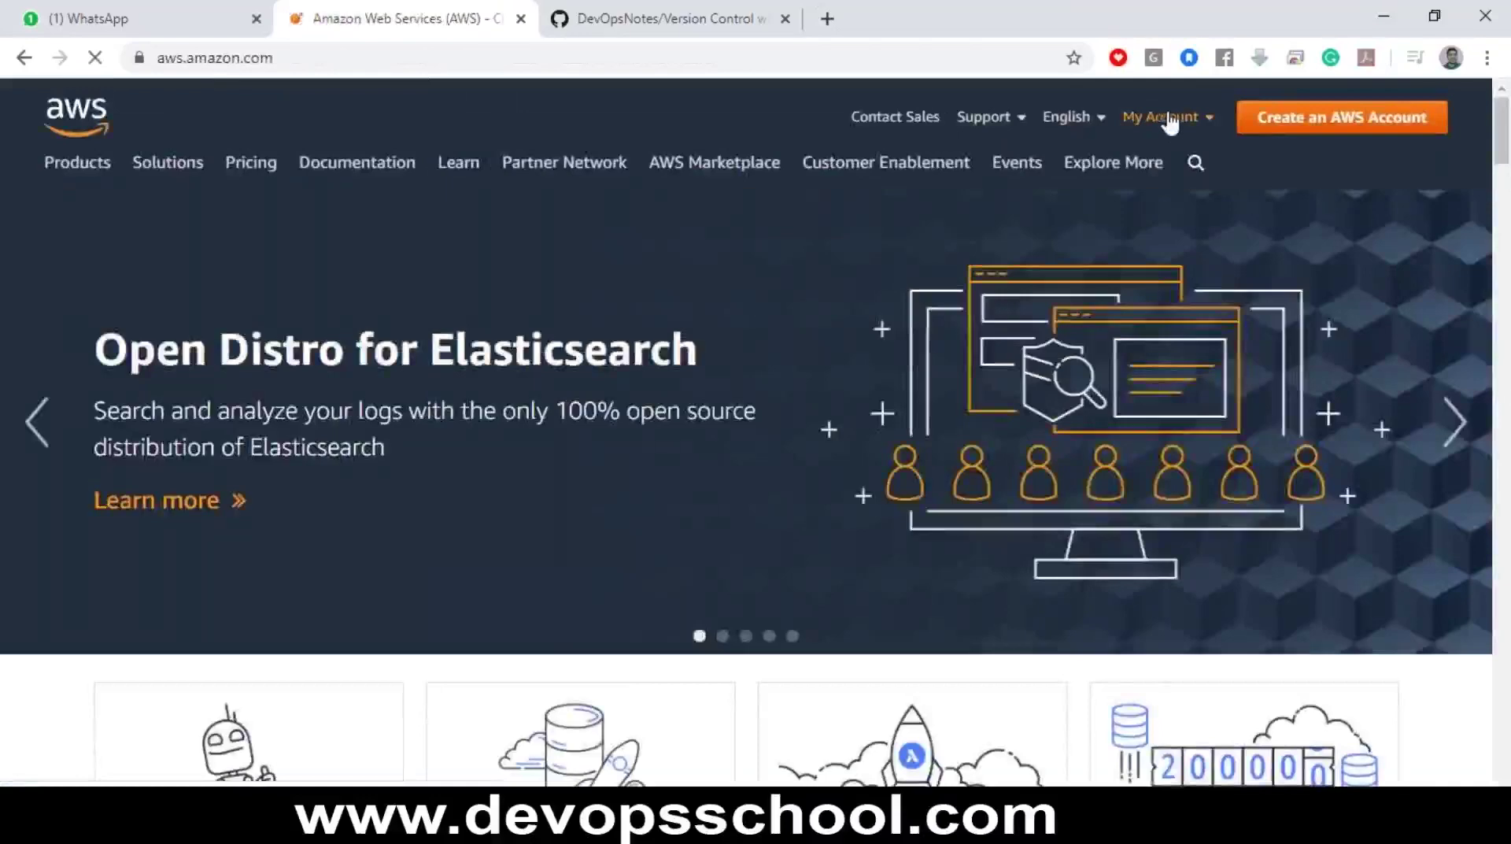
{"action": "left_click", "coordinate": [1203, 118]}
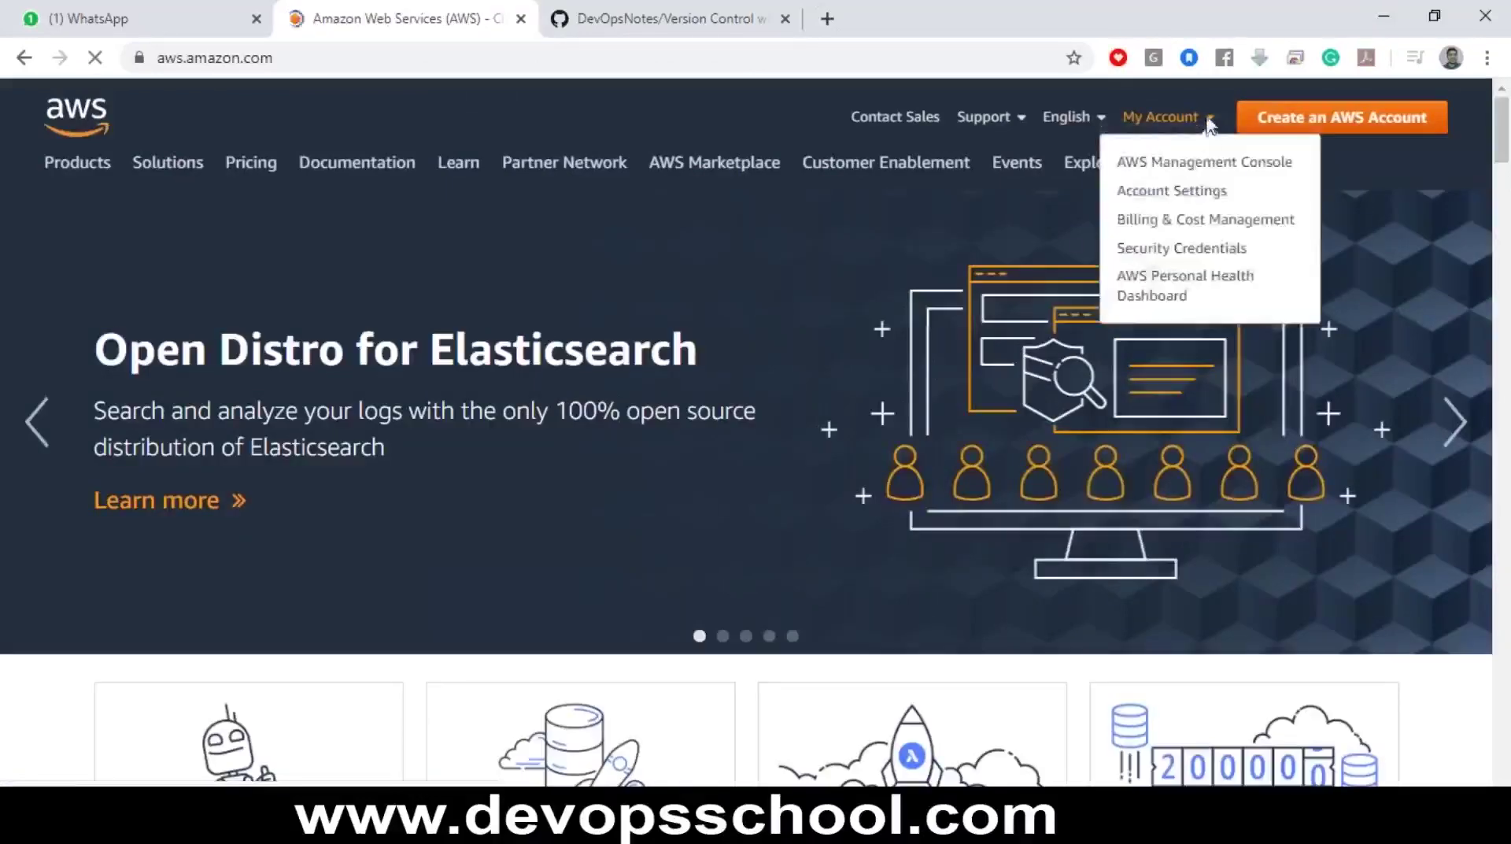
{"action": "left_click", "coordinate": [1204, 165]}
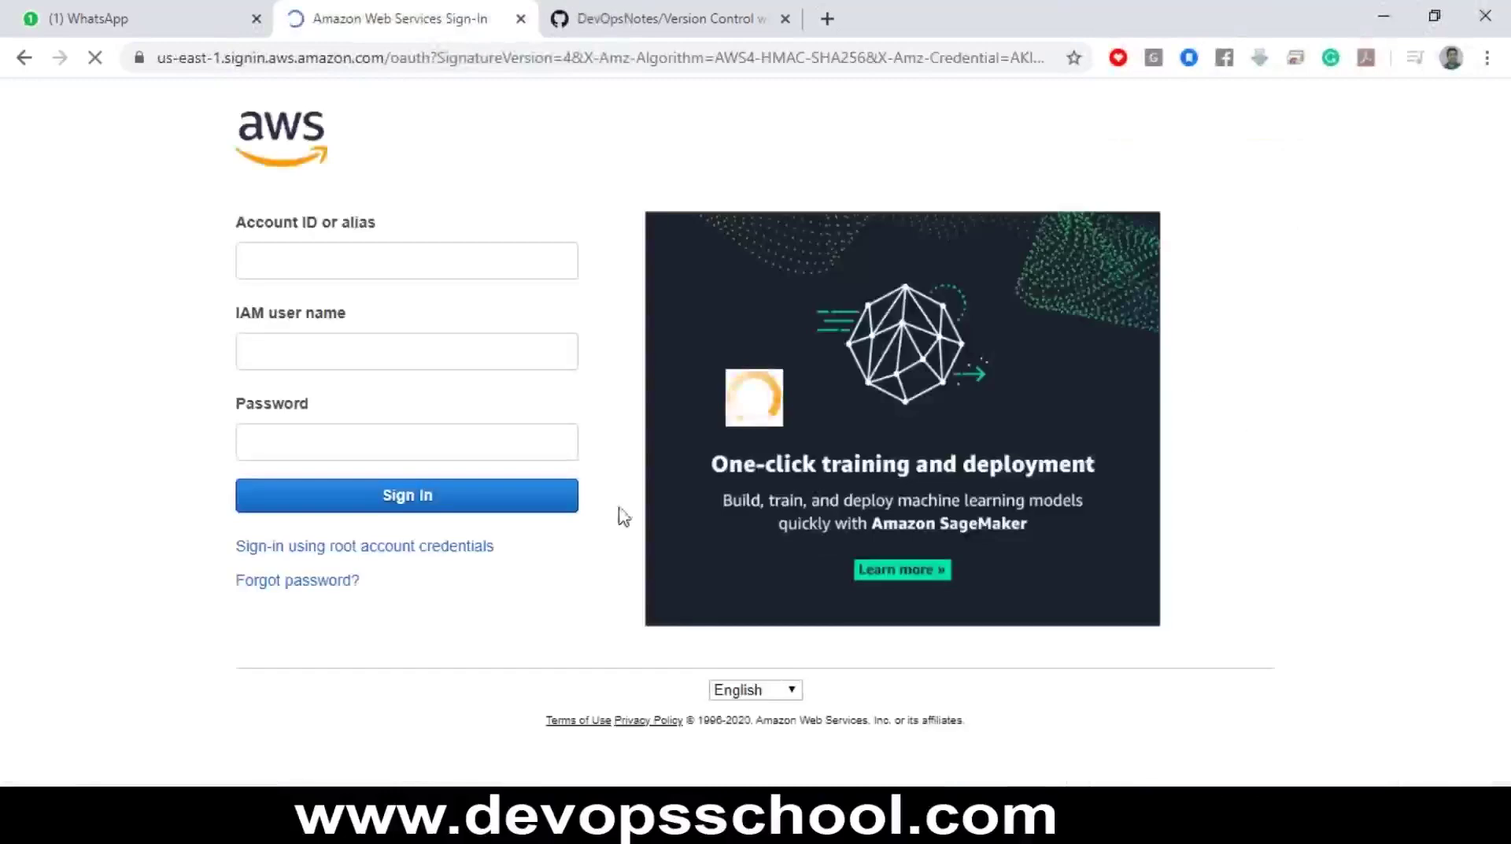
{"action": "left_click", "coordinate": [377, 555]}
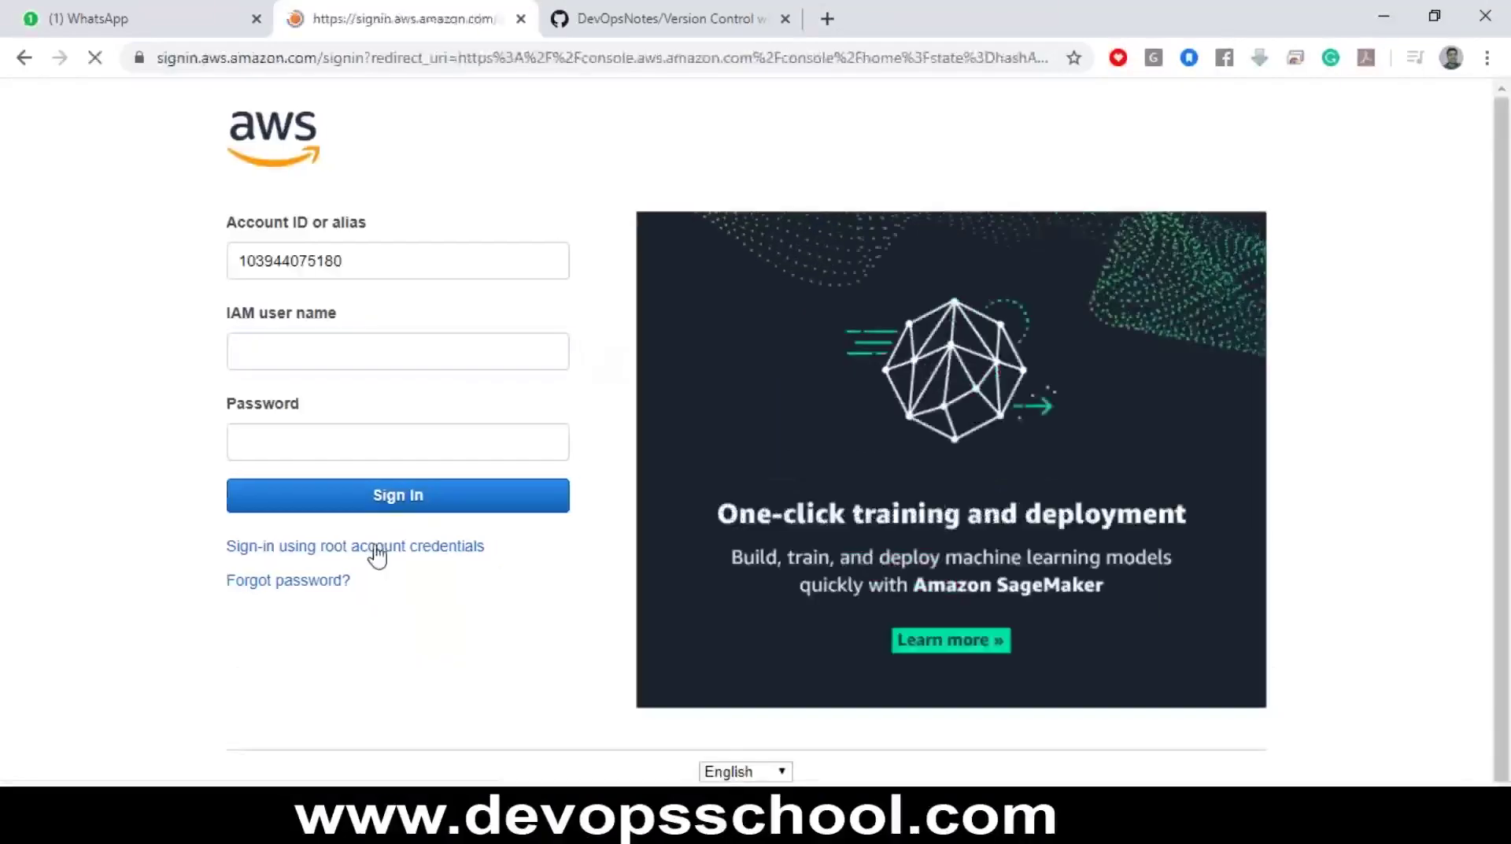